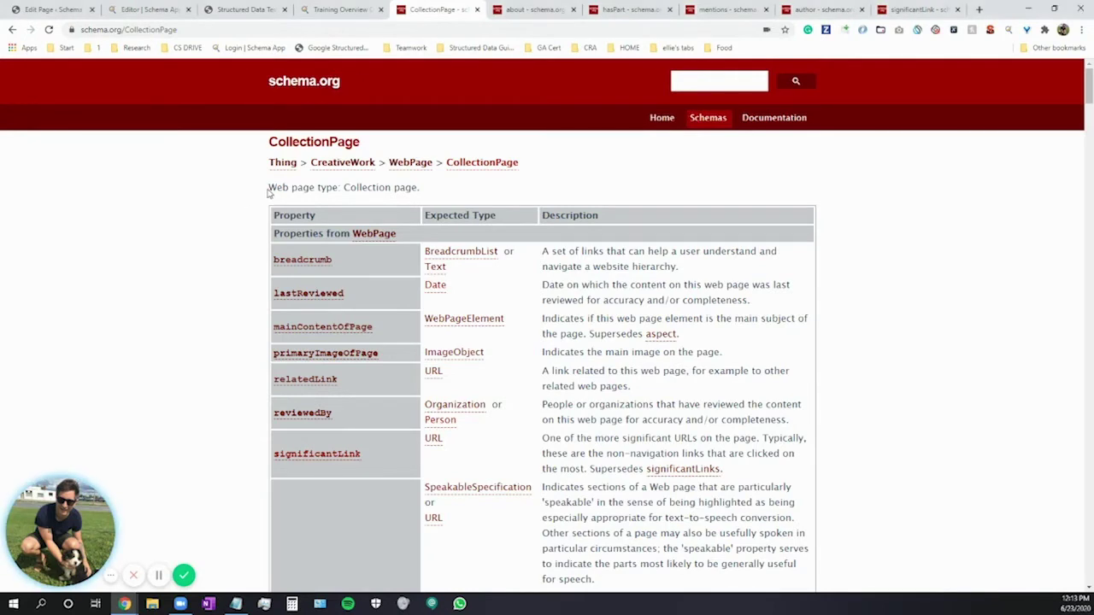
Review the CollectionPage description and property table, then go to the about property page.
left_click_drag(270, 186, 422, 188)
left_click(429, 195)
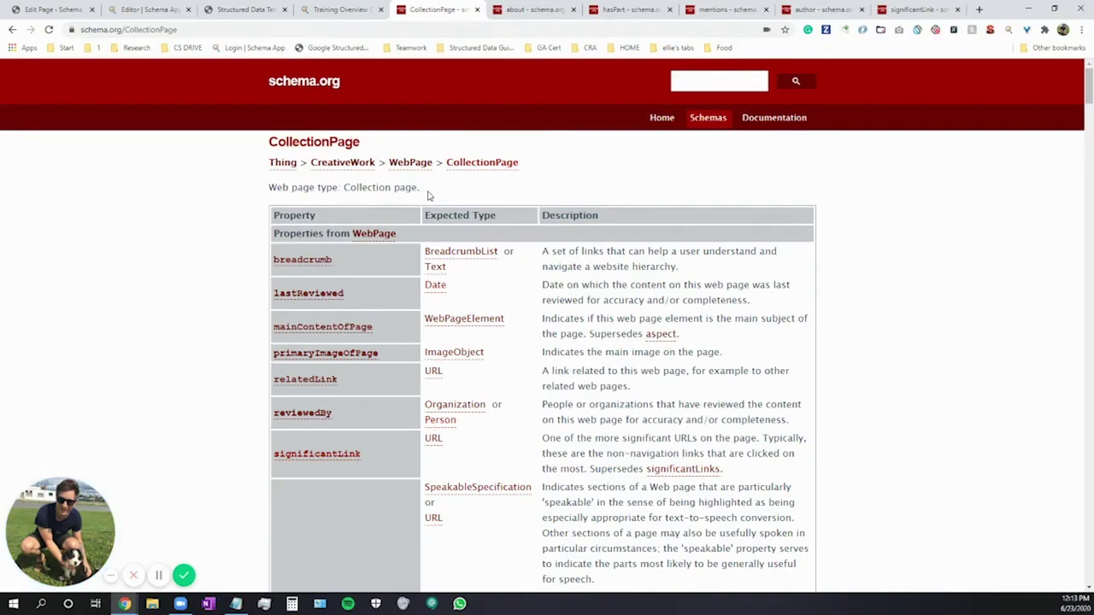
mouse_move(1088, 85)
left_mouse_down()
mouse_move(1088, 300)
mouse_move(1088, 75)
left_mouse_up()
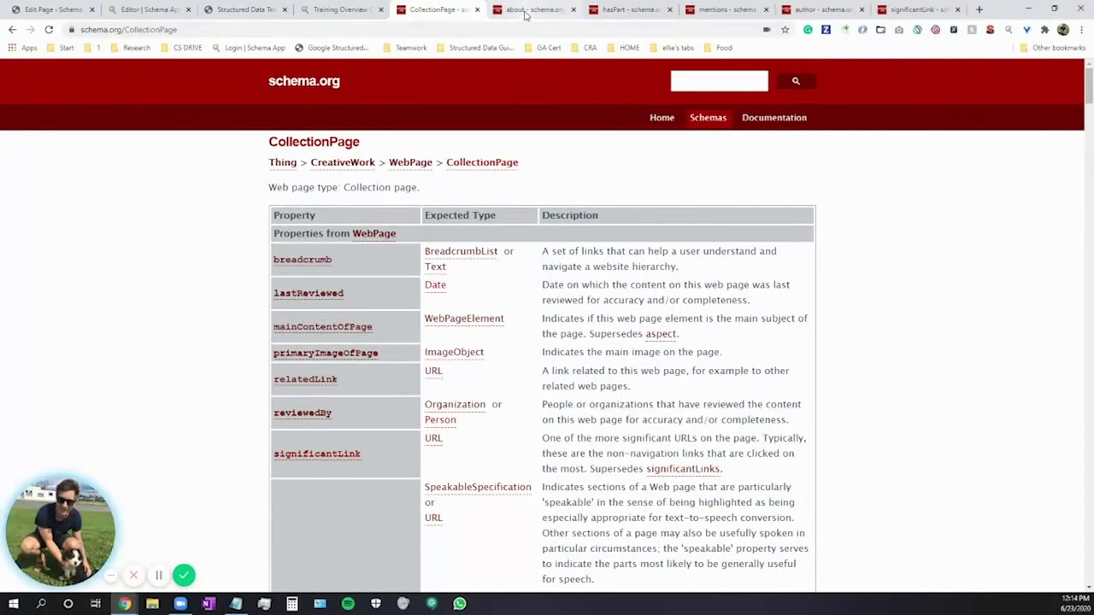
left_click(527, 15)
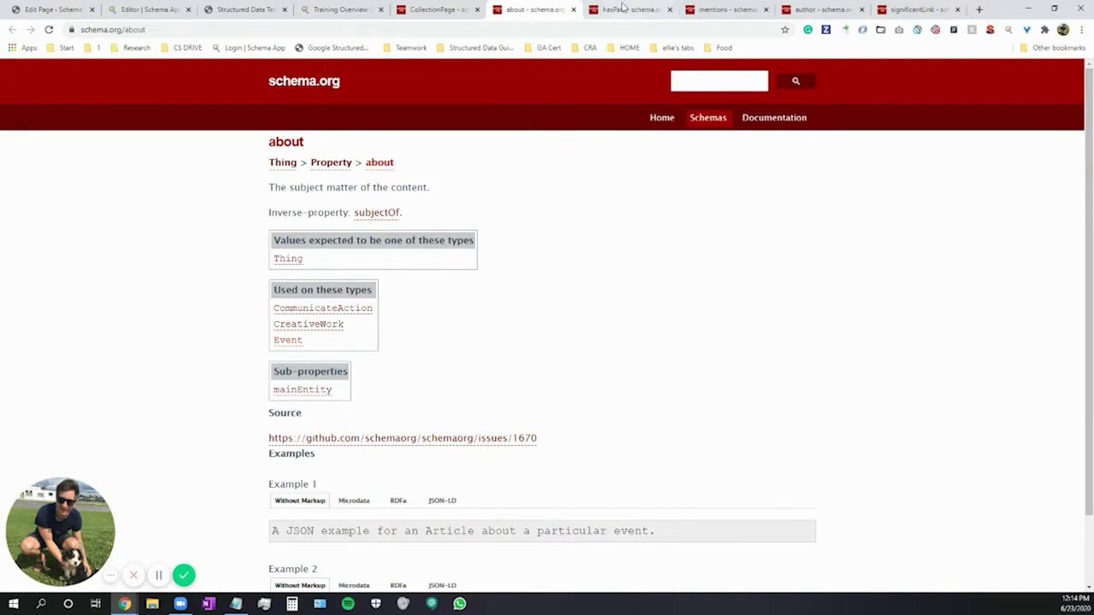
Switch to the hasPart property definition page on schema.org.
left_click(628, 10)
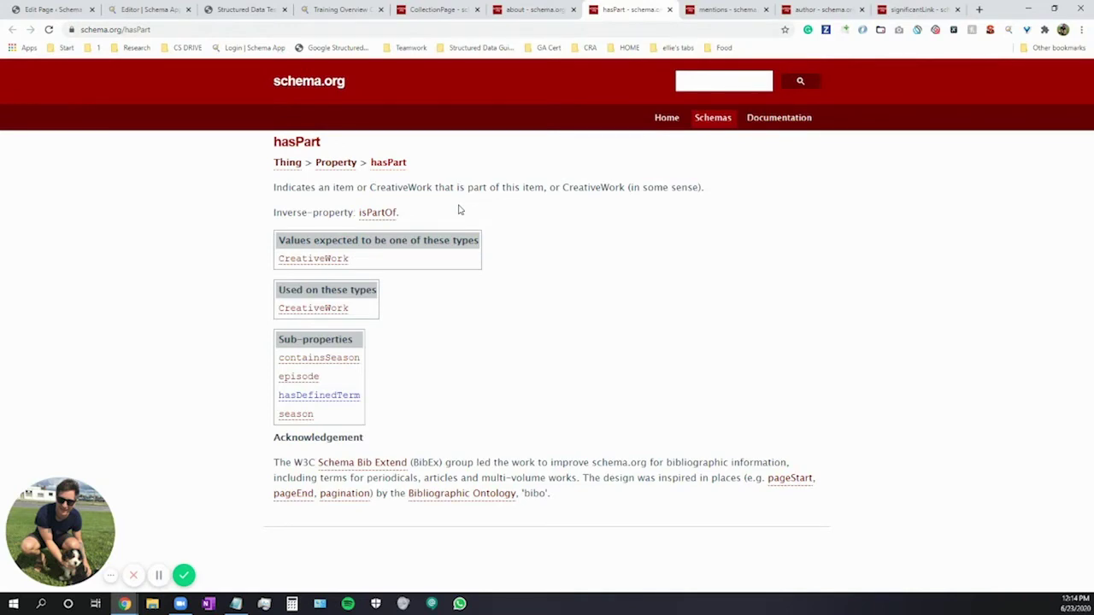
Look over the mentions property, then bring up the author property definition.
left_click(726, 9)
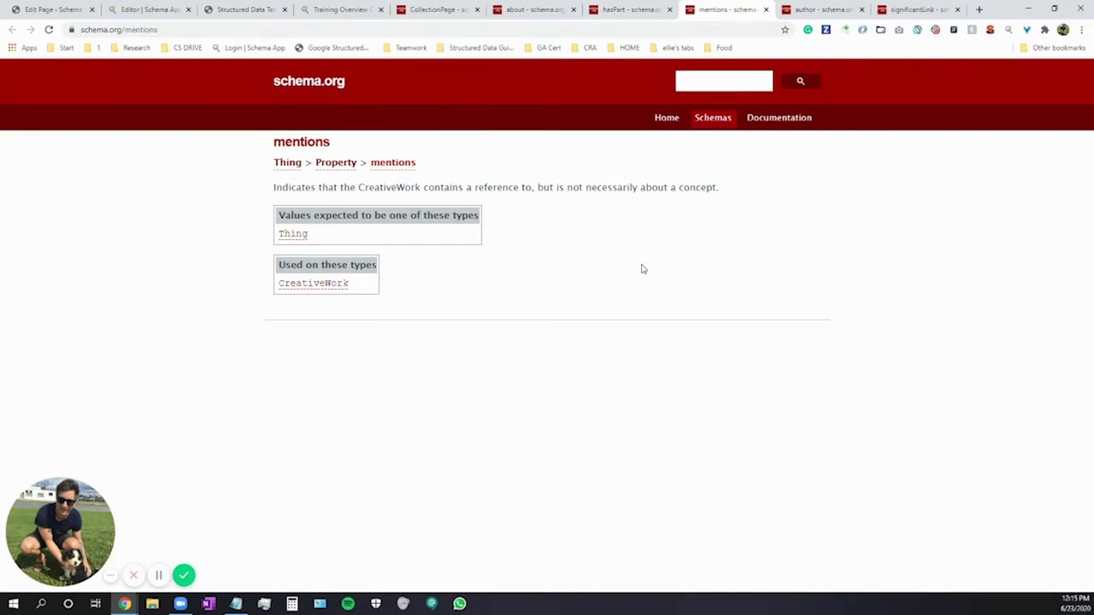
left_click(815, 9)
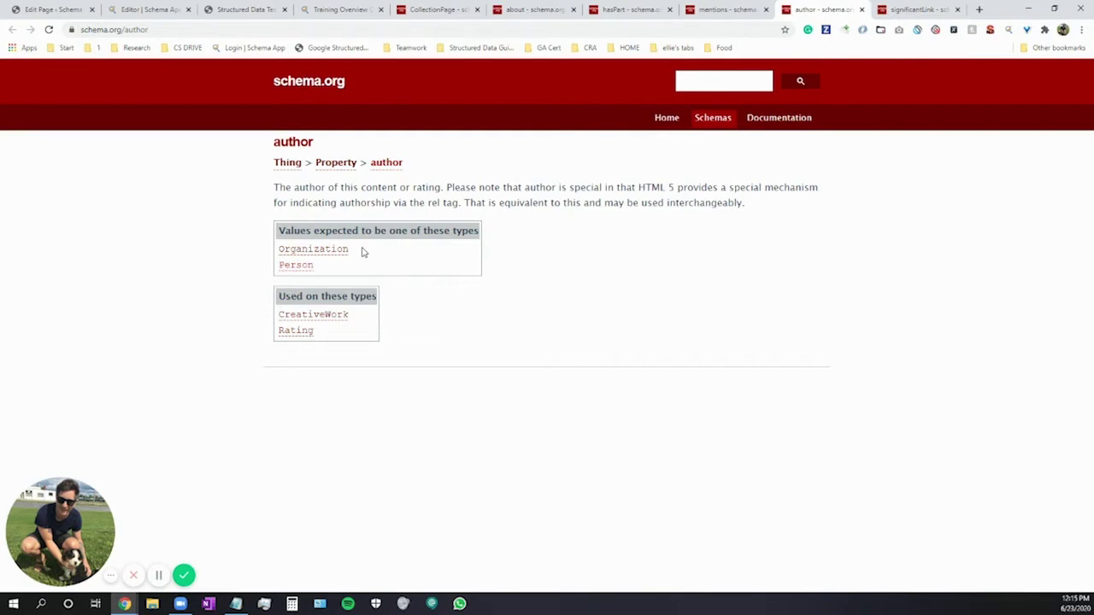
Check significantLink and the CollectionPage table, then return to the Schema App editor.
left_click(931, 11)
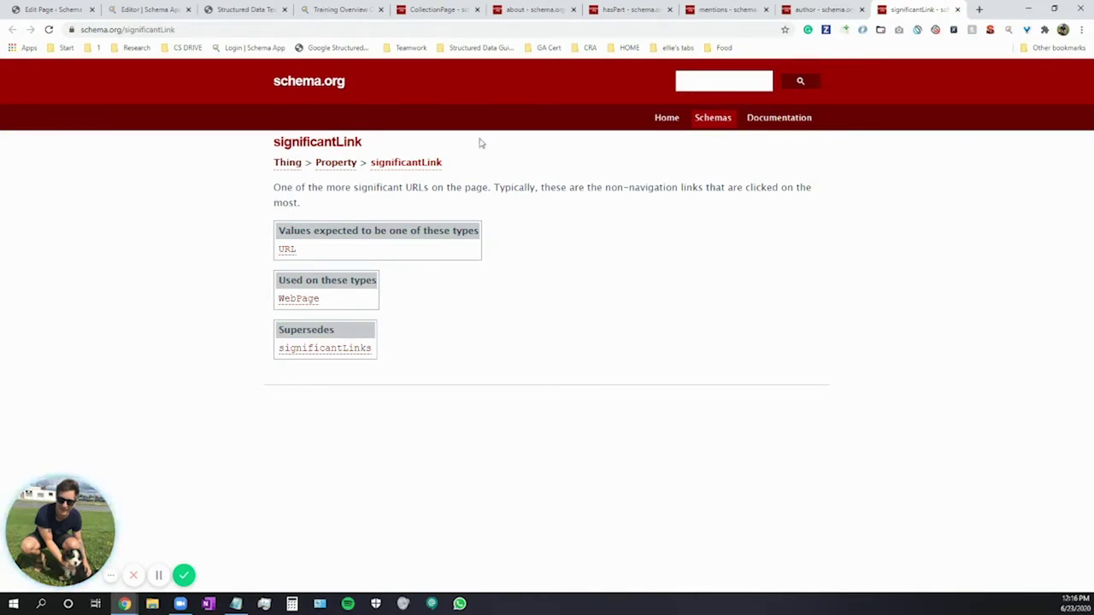
left_click(460, 9)
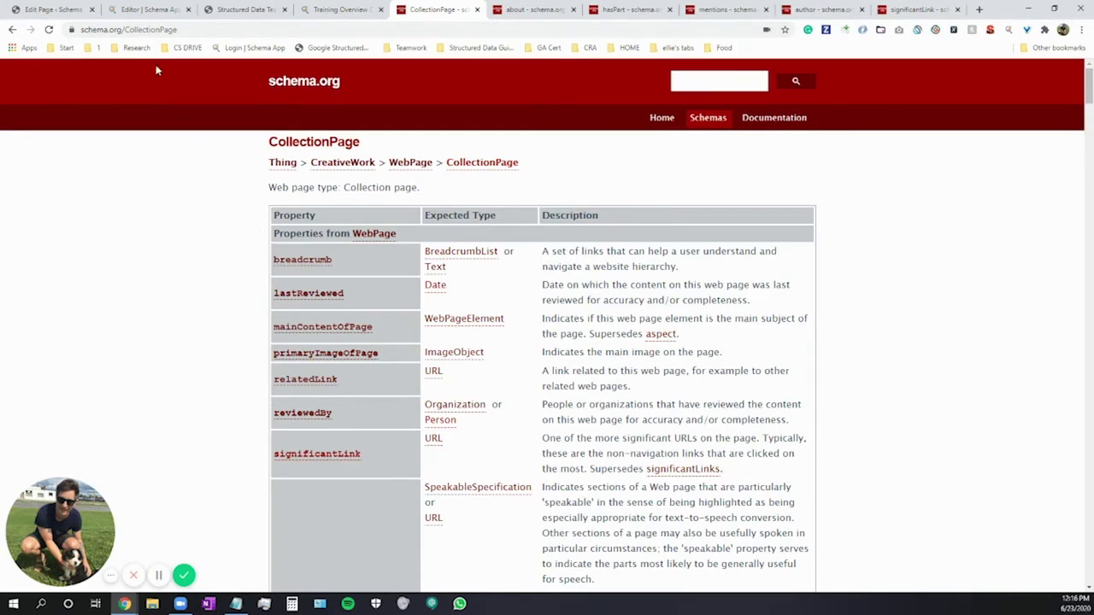
left_click(139, 7)
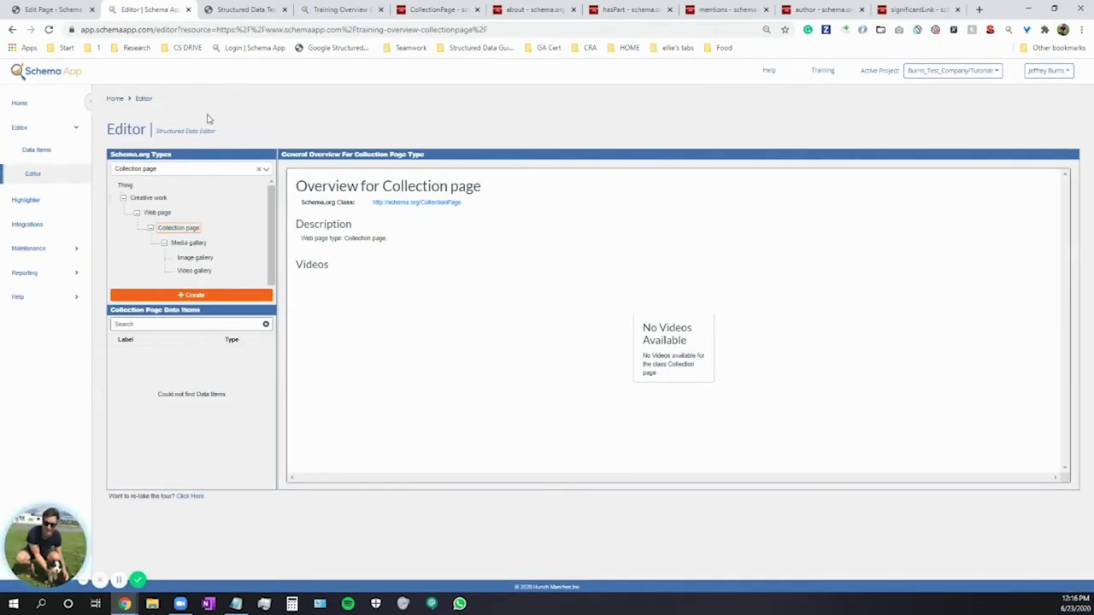
Start creating a new Collection page data item in Schema App.
left_click(160, 170)
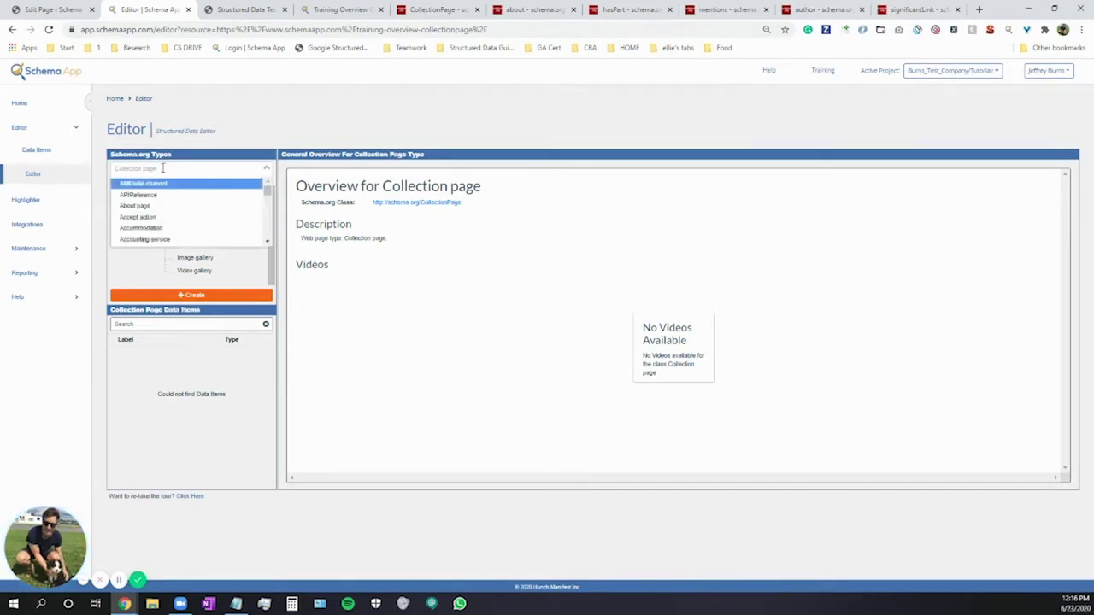
left_click(218, 125)
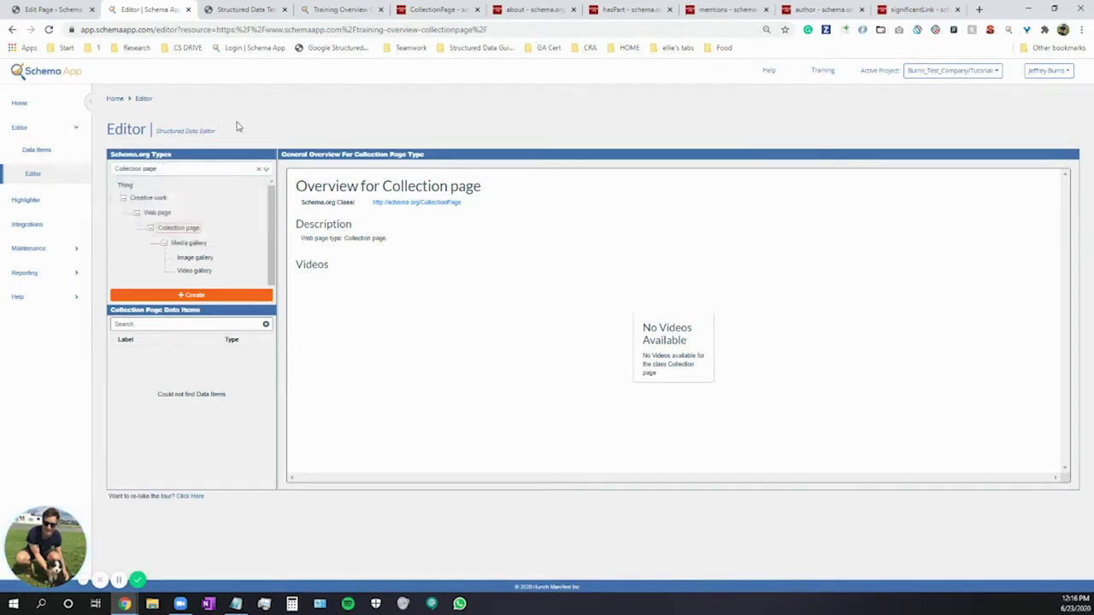
left_click(184, 296)
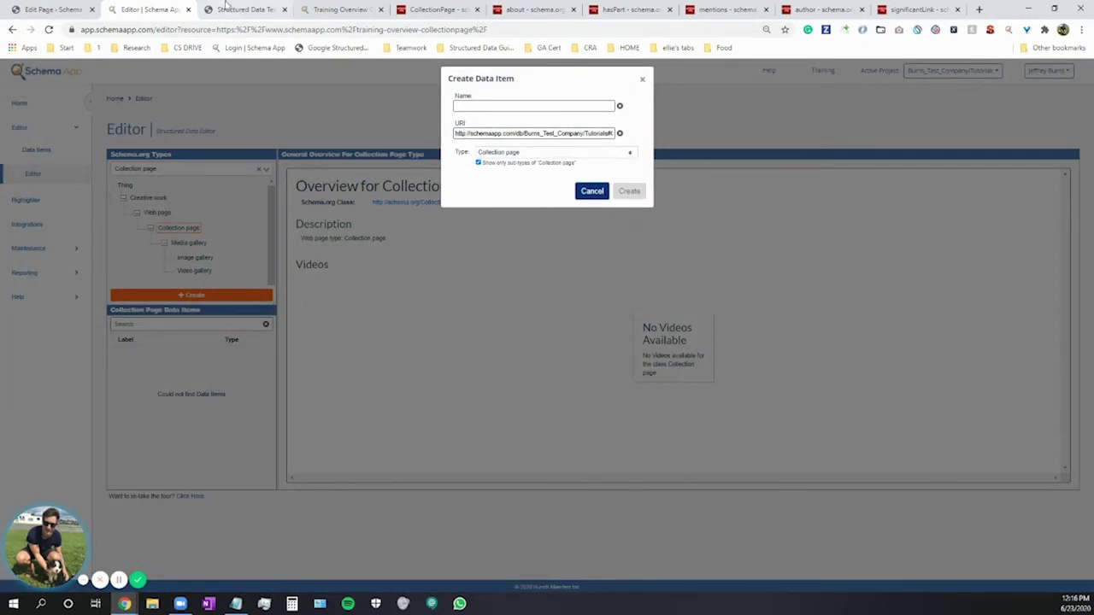
Close the Structured Data Testing Tool and view the Schema Markup Training page.
left_click(283, 9)
left_click(246, 9)
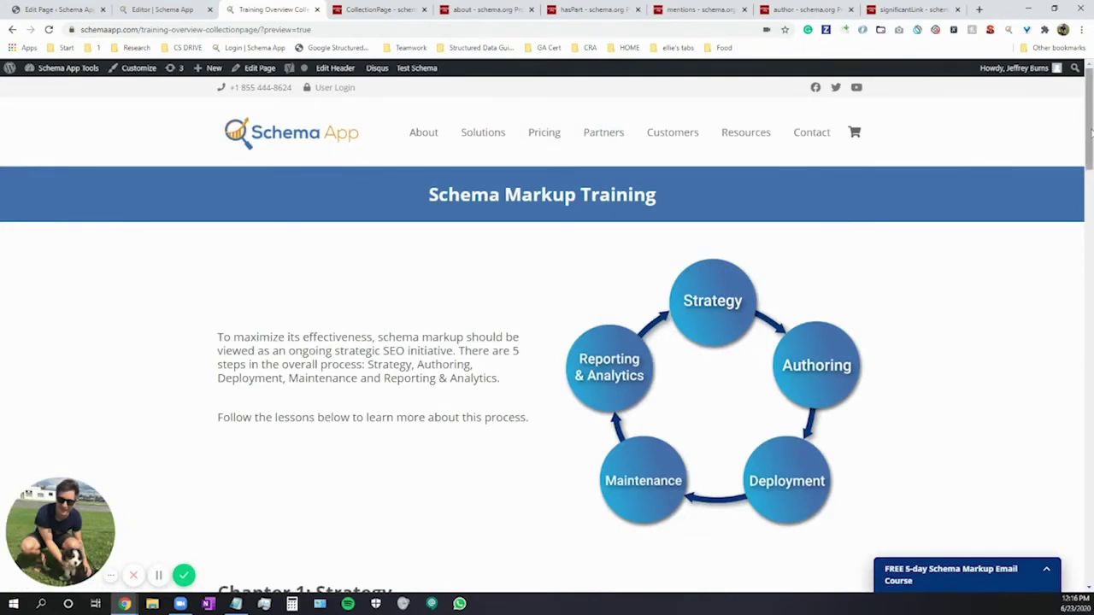
left_click_drag(1089, 132, 1060, 222)
Scroll through the training overview page, select its URL, and return to Create Data Item.
scroll(410, 311, "down", 5)
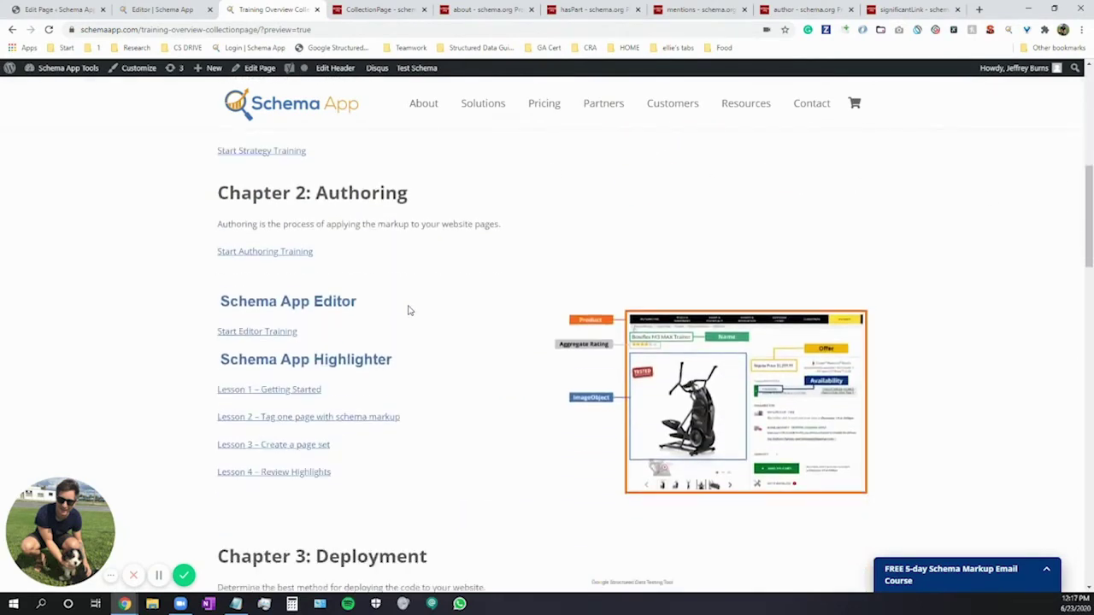
scroll(427, 318, "up", 4)
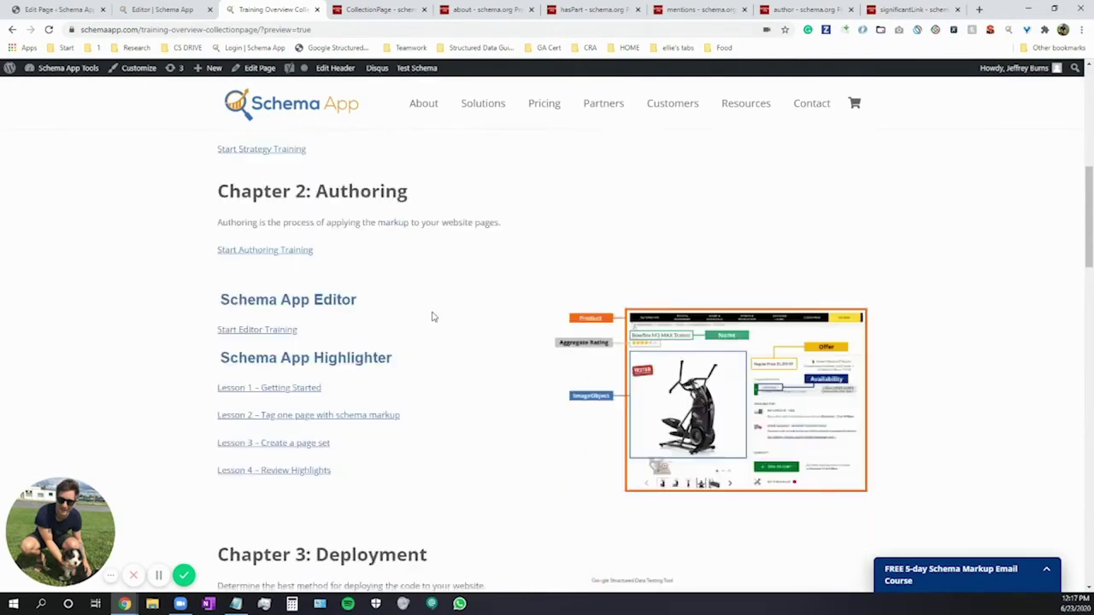
scroll(432, 317, "down", 5)
scroll(434, 316, "down", 8)
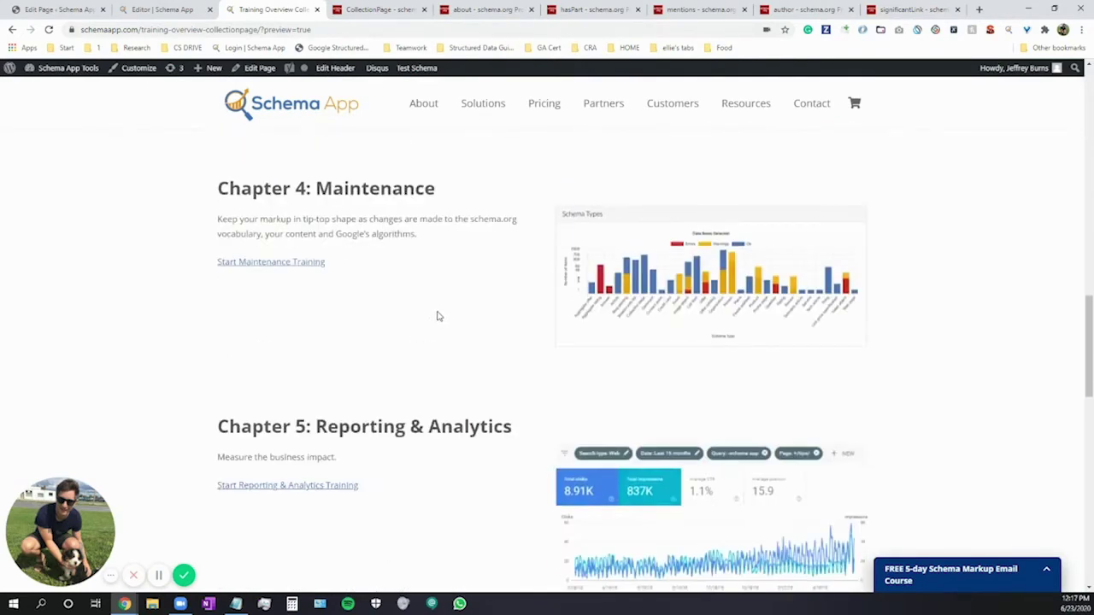
scroll(458, 311, "down", 1)
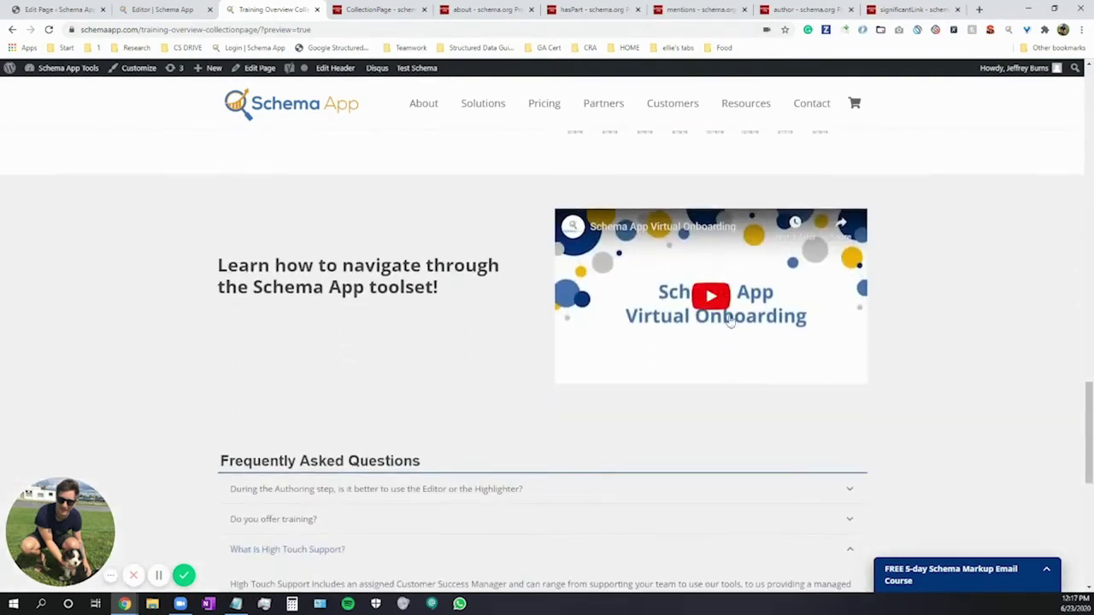
scroll(737, 332, "down", 2)
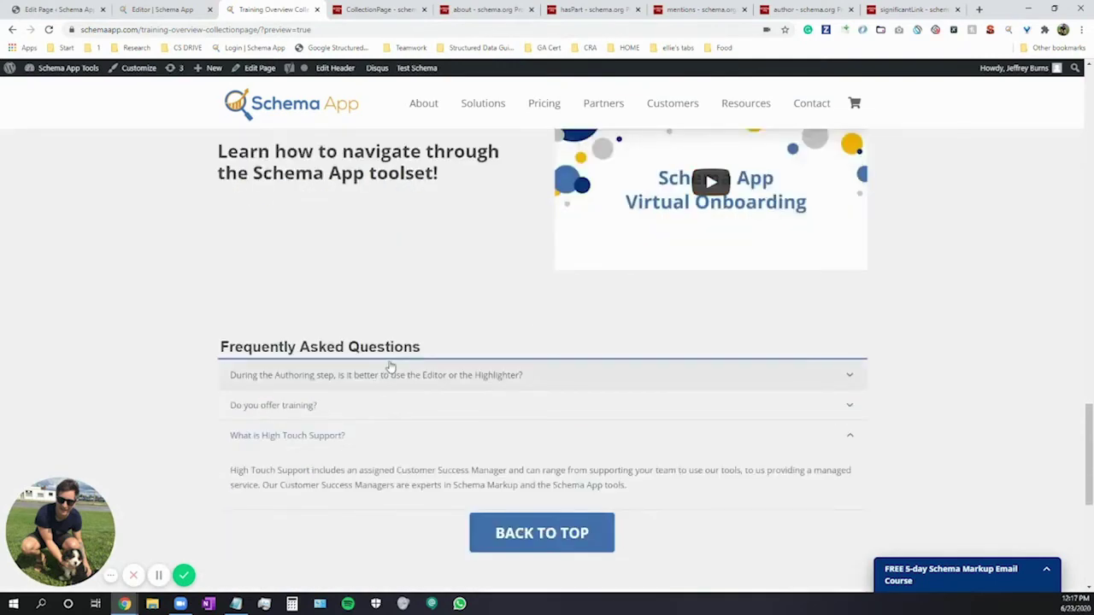
scroll(398, 366, "down", 2)
left_click_drag(1089, 453, 1078, 94)
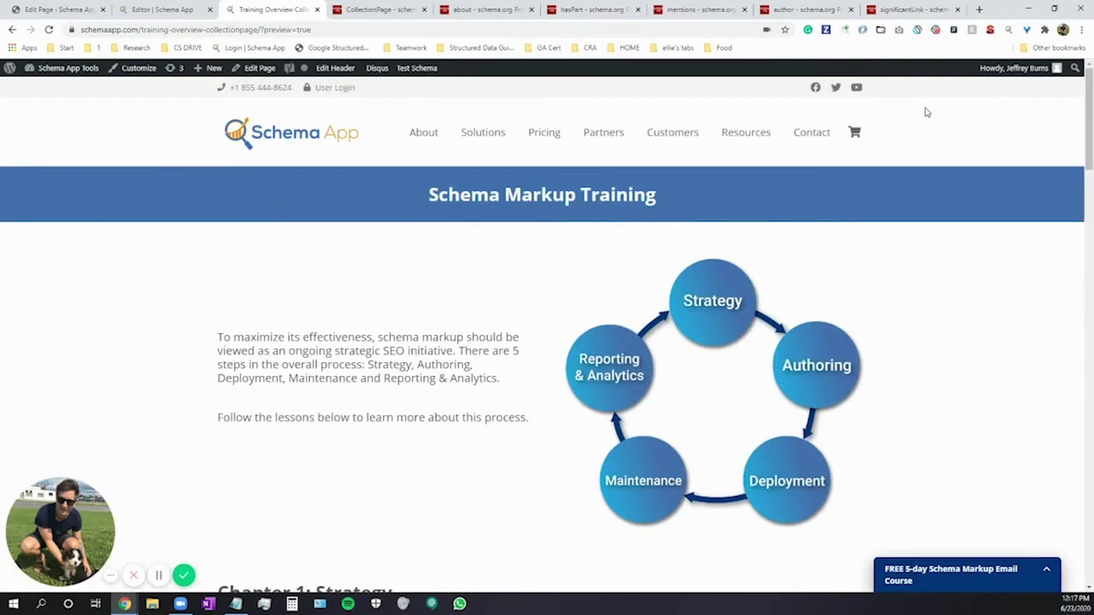
left_click_drag(261, 29, 61, 30)
key("ctrl+c")
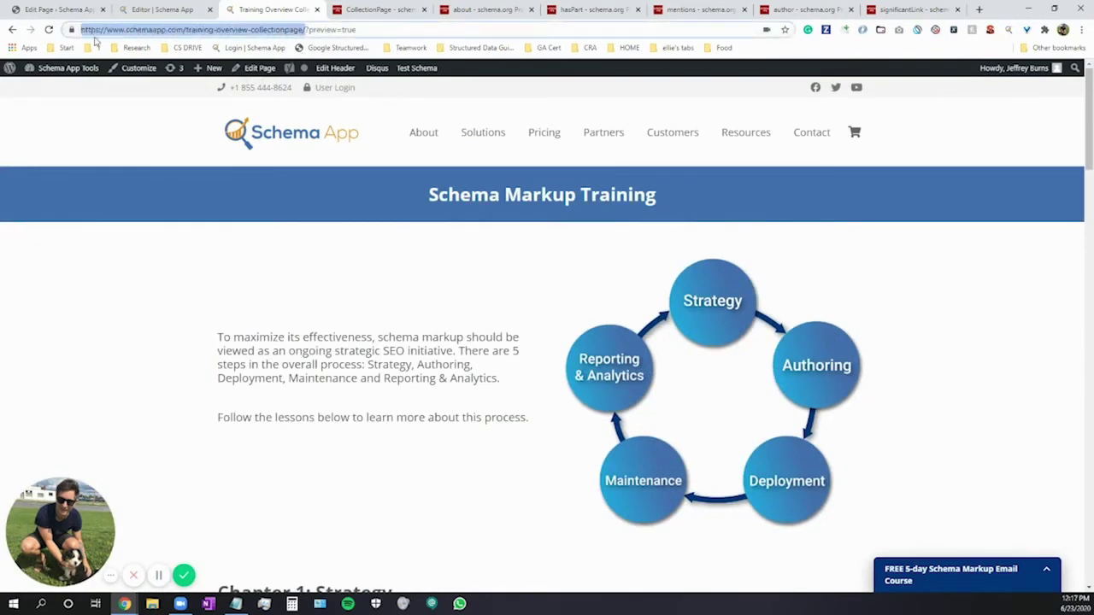
left_click(163, 9)
Create item 'Schema Markup Training' with the pasted training-overview URL as URI, then open it.
left_click(469, 107)
type("Schema Markup Training")
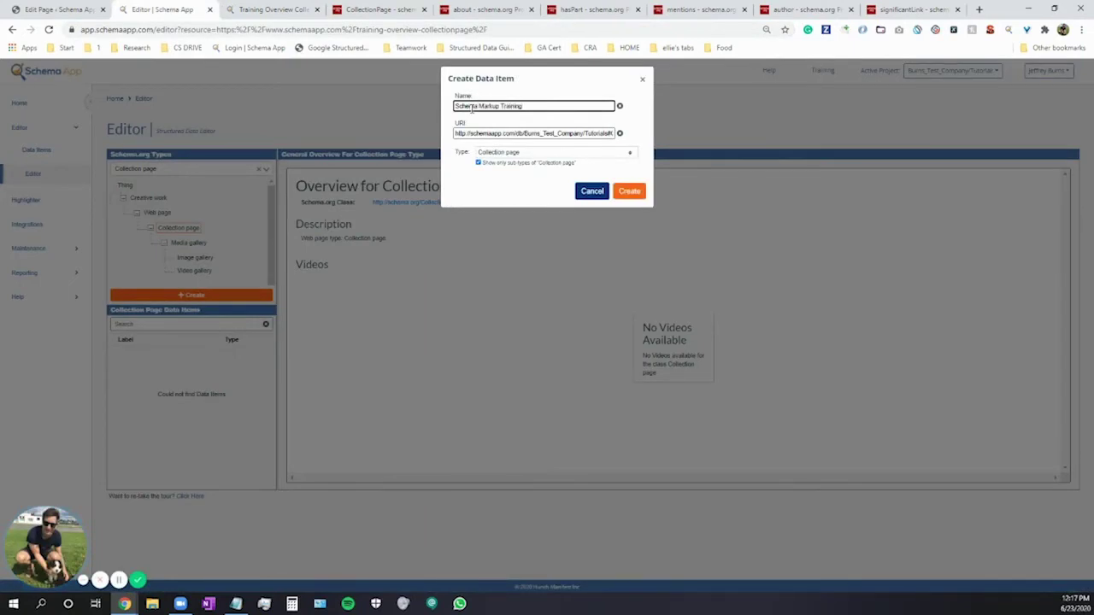
left_click(555, 134)
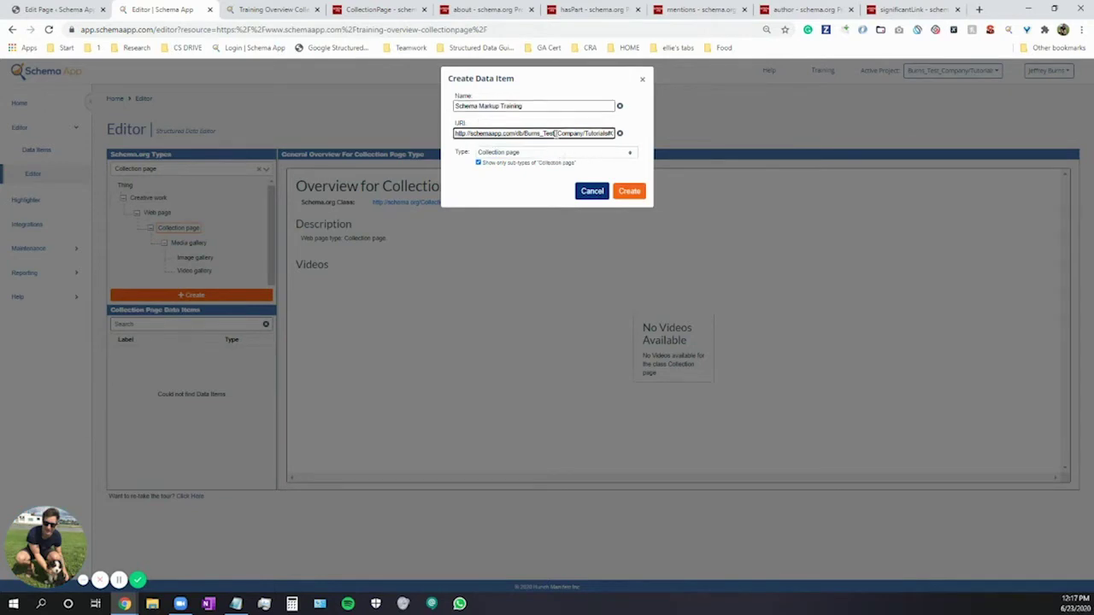
key("ctrl+a")
key("ctrl+v")
left_click(633, 196)
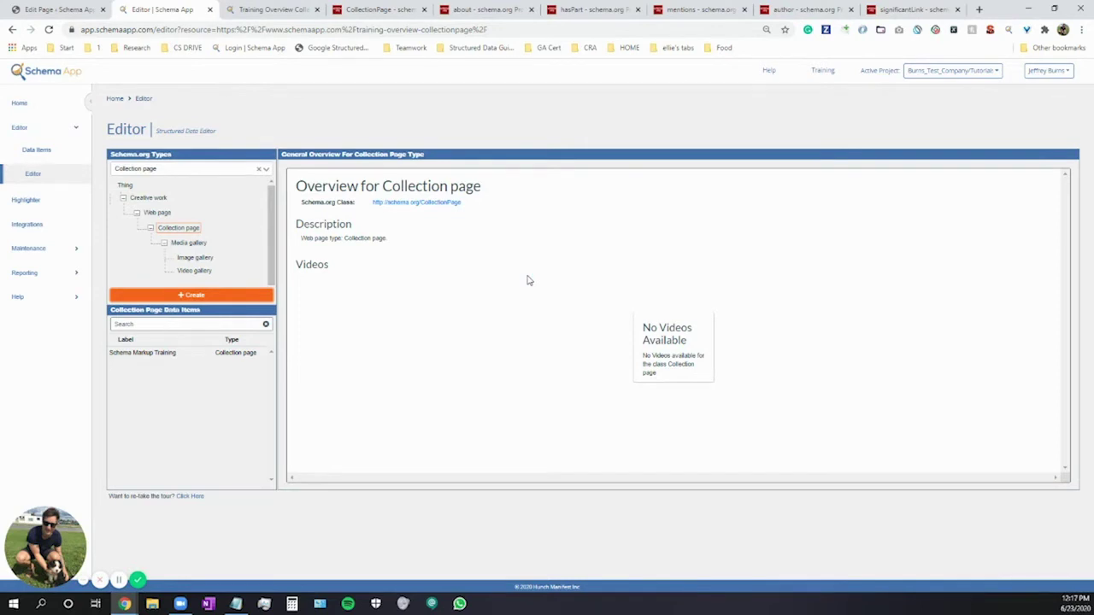
left_click(192, 354)
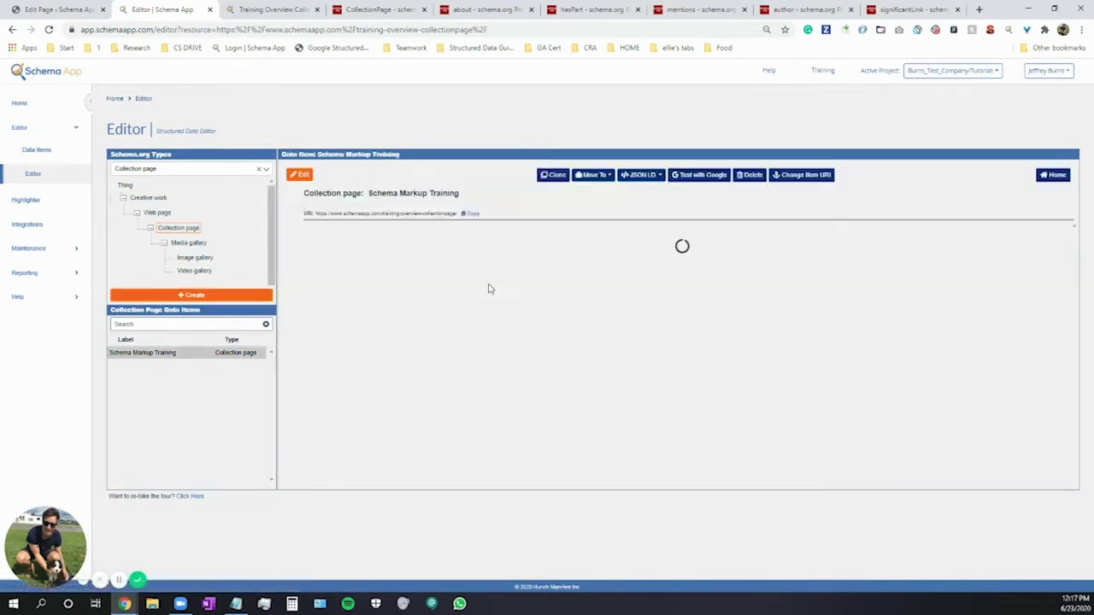
Set About to the 'Schema Markup Training' instance, found by searching 'schema markup'.
left_click(301, 176)
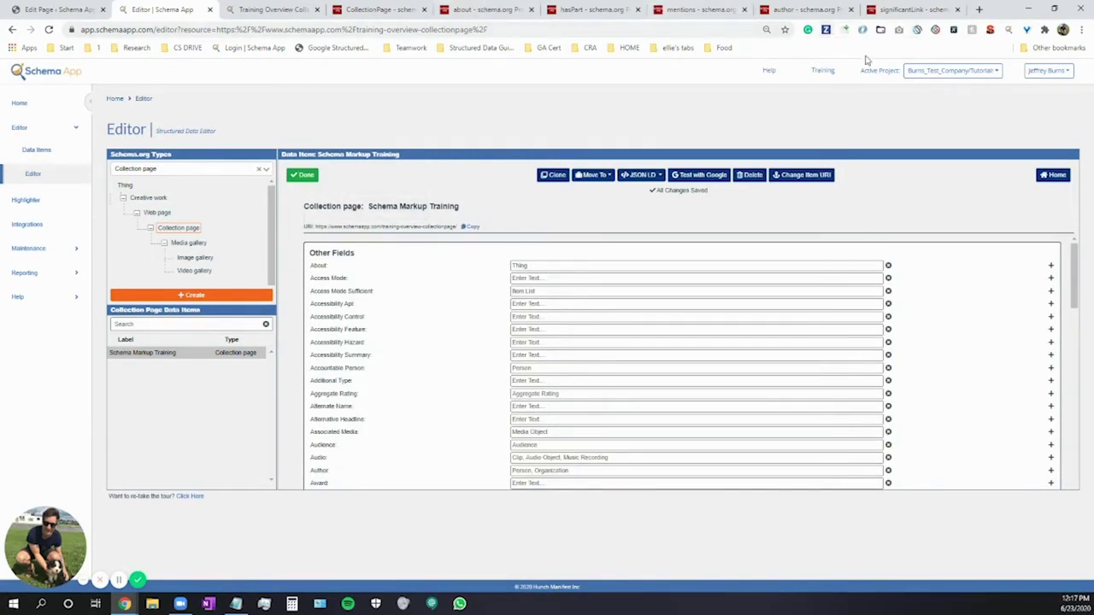
left_click(533, 265)
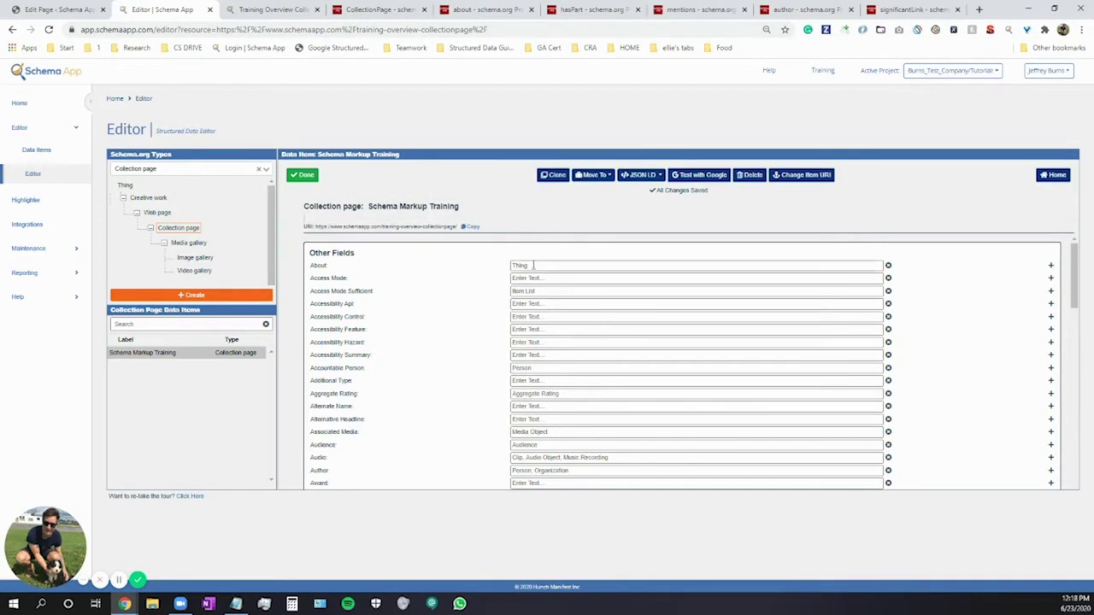
left_click(533, 265)
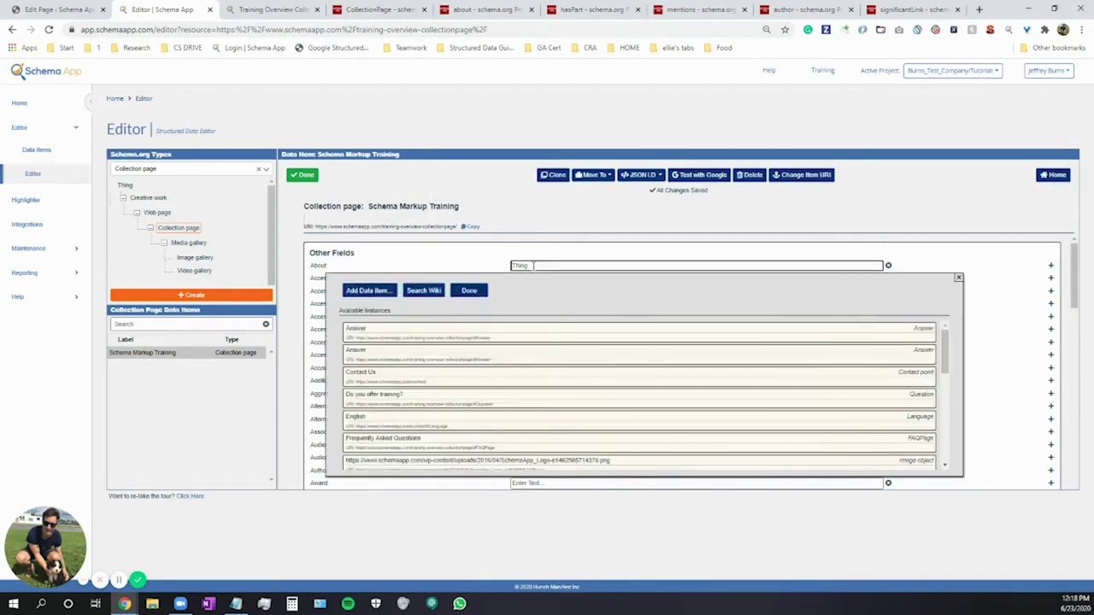
type("schema markup")
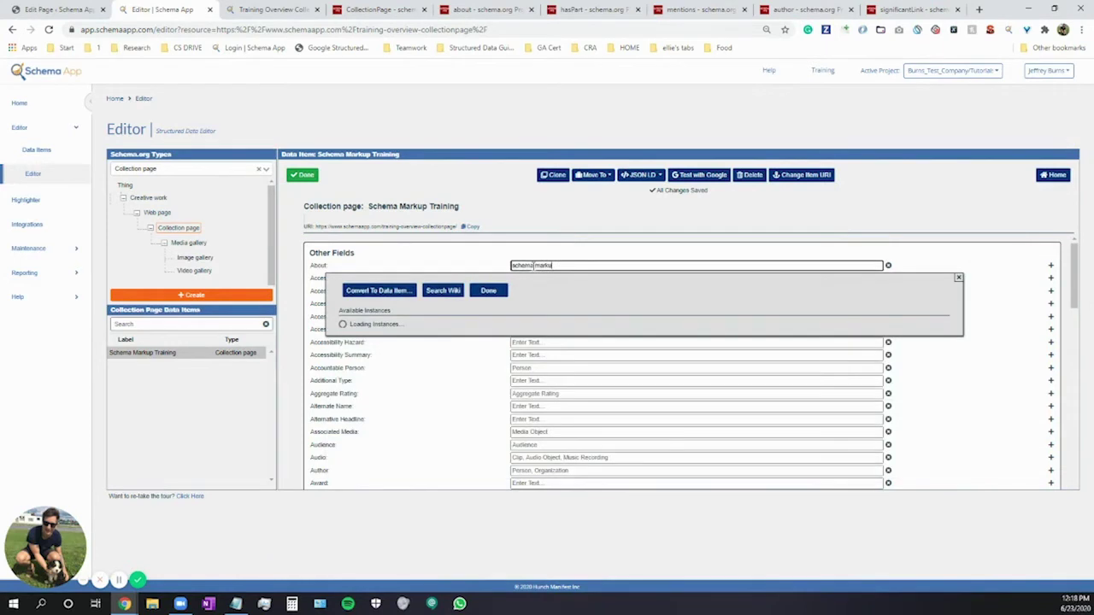
left_click(513, 332)
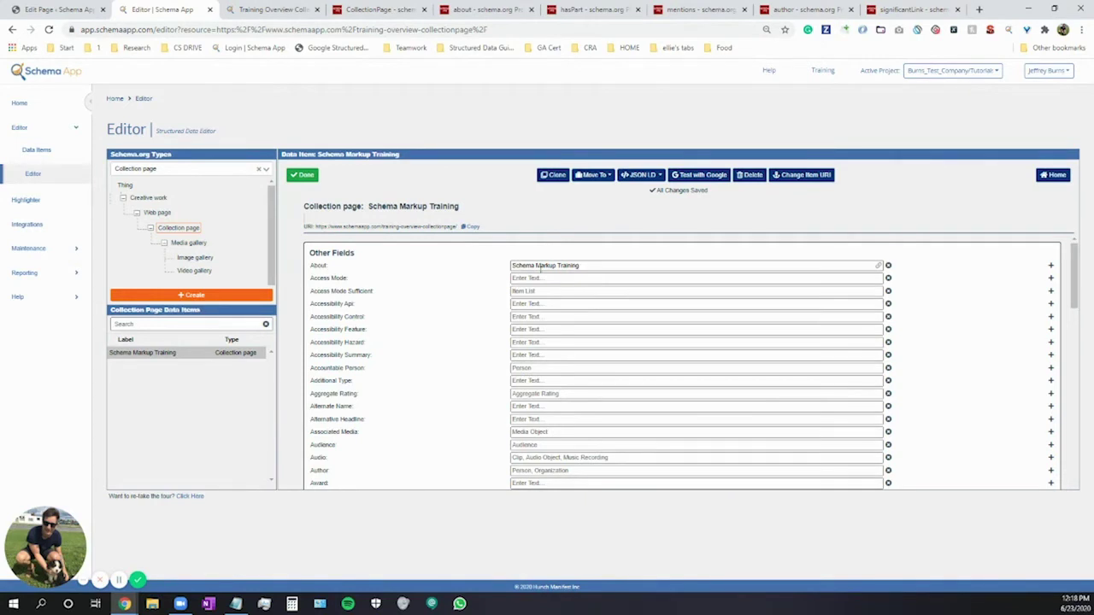
Set the item's Author to the Schema App organization instance.
scroll(465, 294, "down", 2)
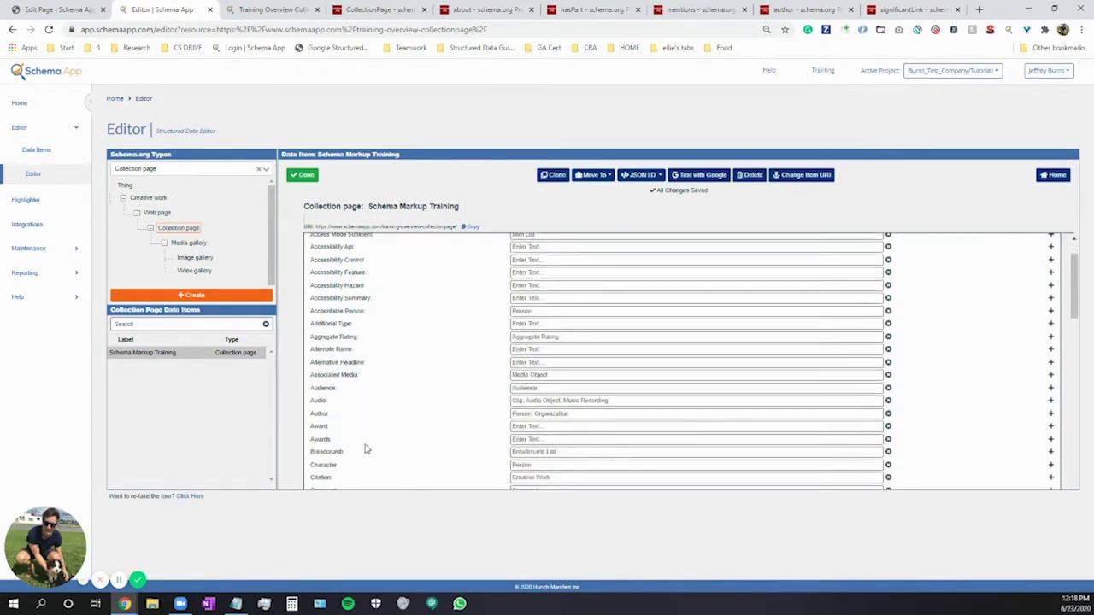
left_click(526, 413)
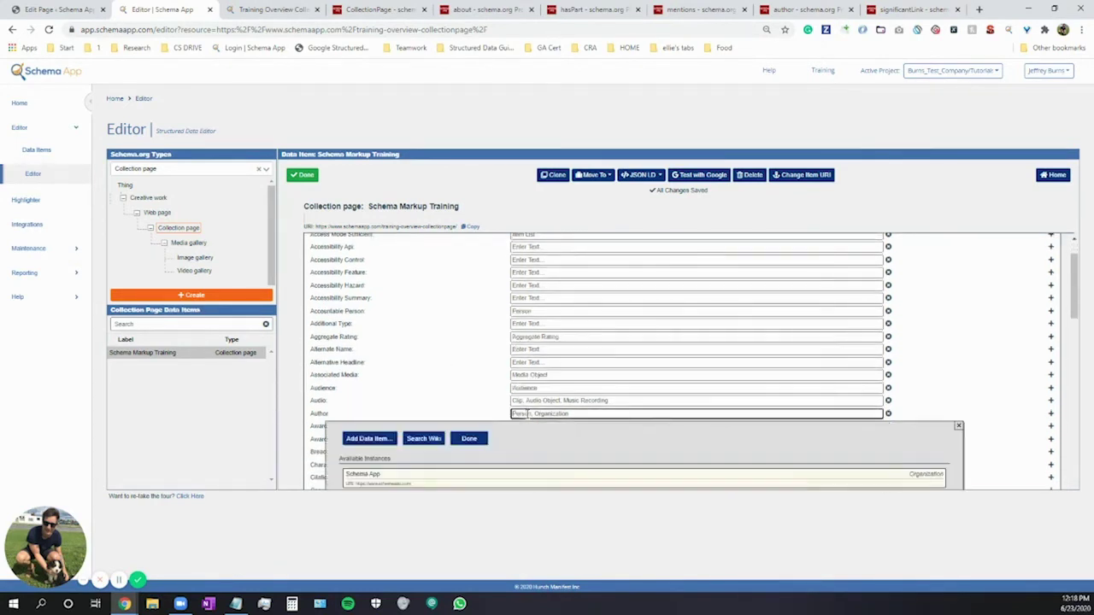
left_click(403, 479)
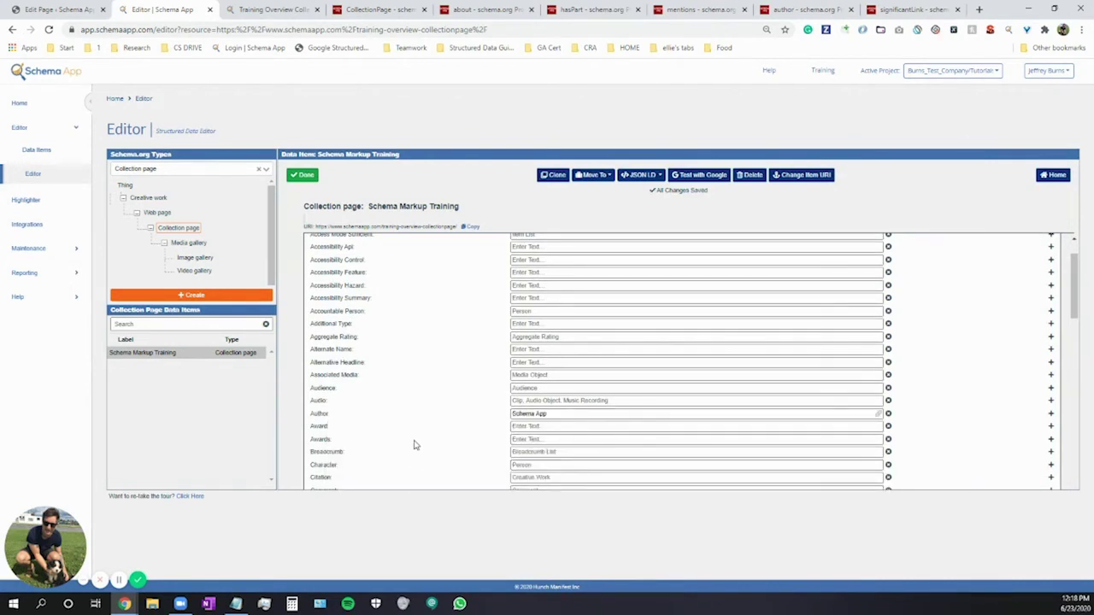
scroll(412, 448, "down", 3)
scroll(414, 445, "down", 3)
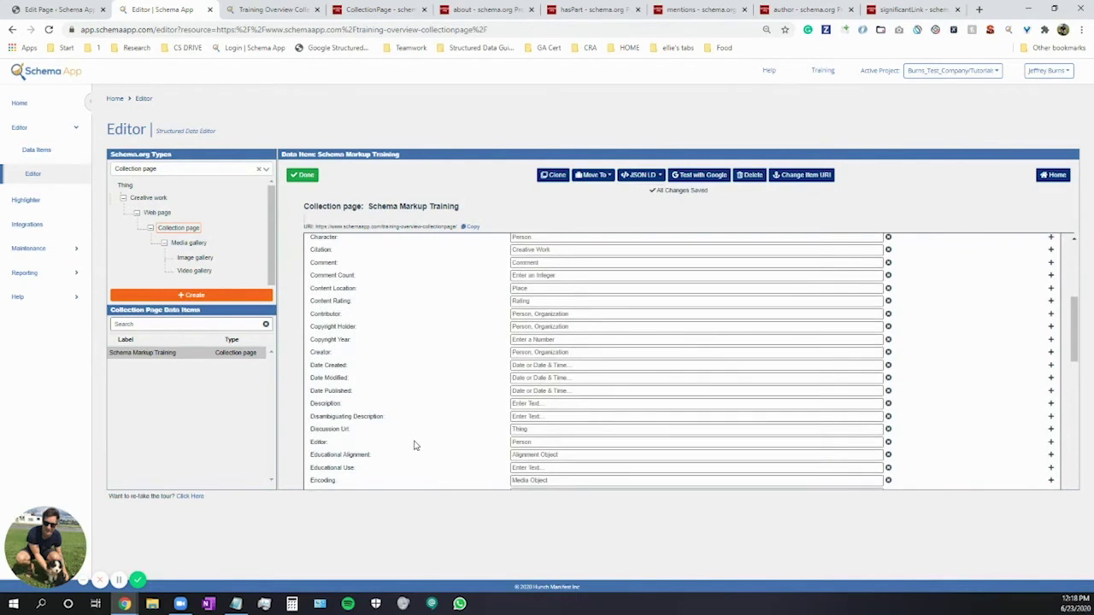
Copy the opening paragraph from the live Training Overview page.
left_click(273, 10)
left_click_drag(219, 337, 502, 381)
right_click(462, 369)
left_click(475, 376)
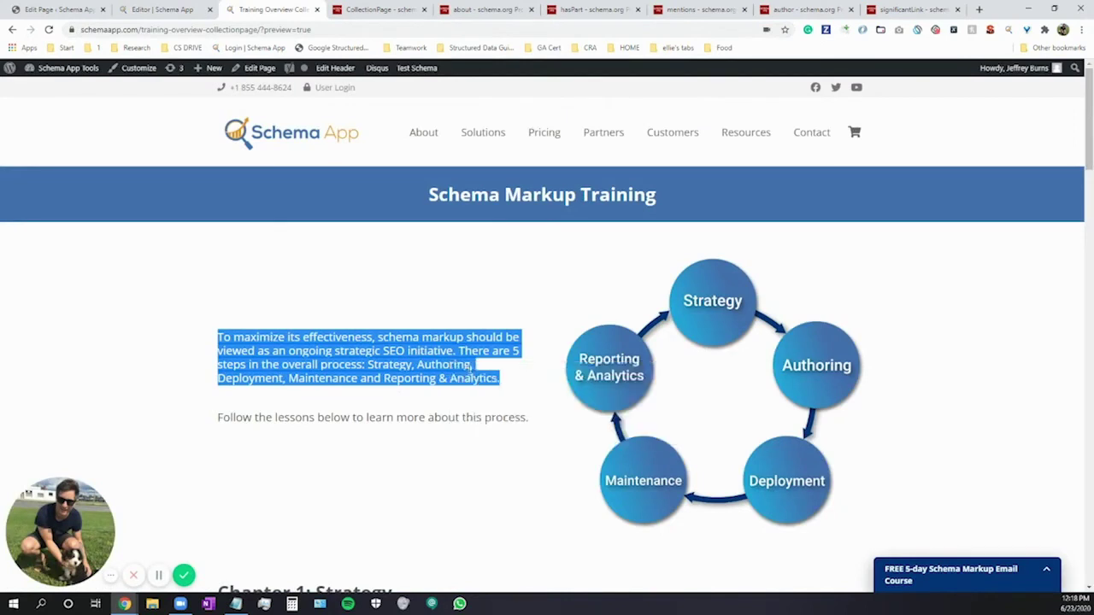
Paste the copied paragraph into the item's Description field.
left_click(162, 7)
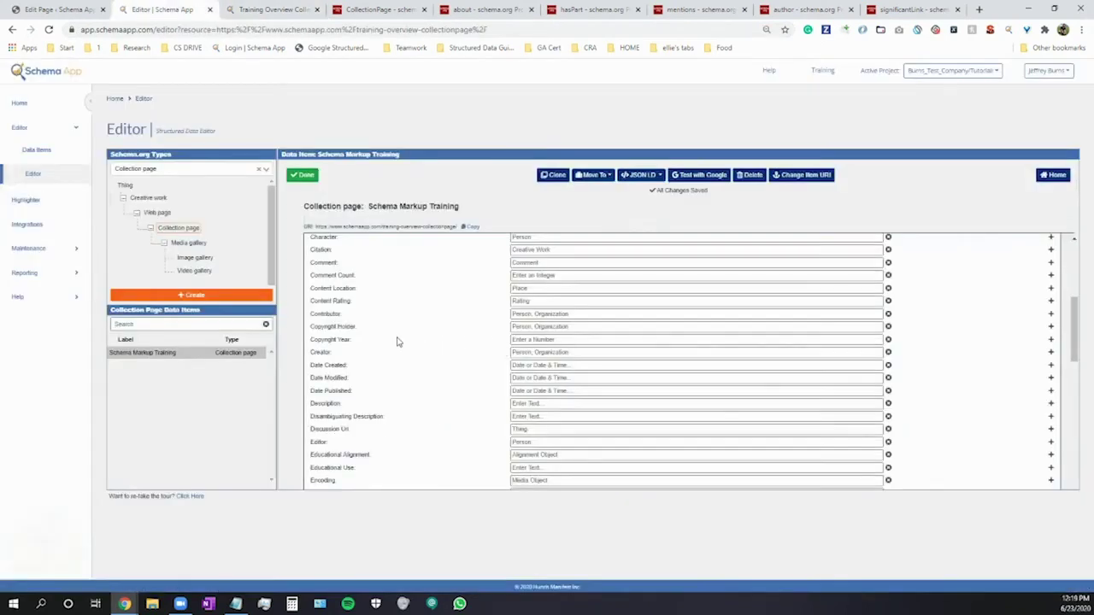
left_click(518, 405)
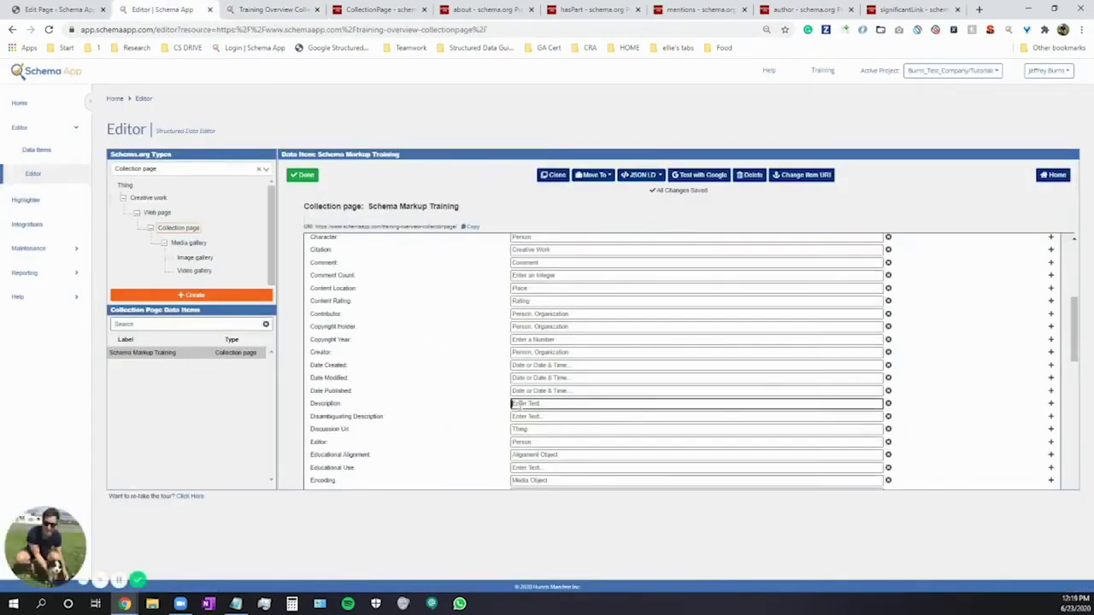
key("ctrl+v")
left_click(484, 406)
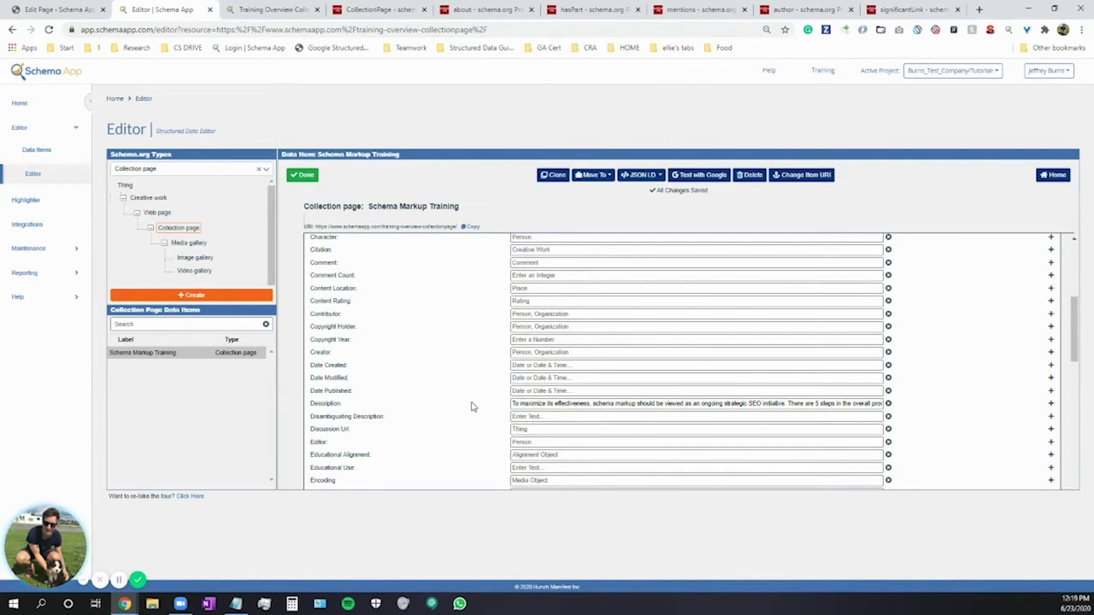
Set the page's Mentions property to the Schema App Editor software application.
scroll(472, 407, "down", 1)
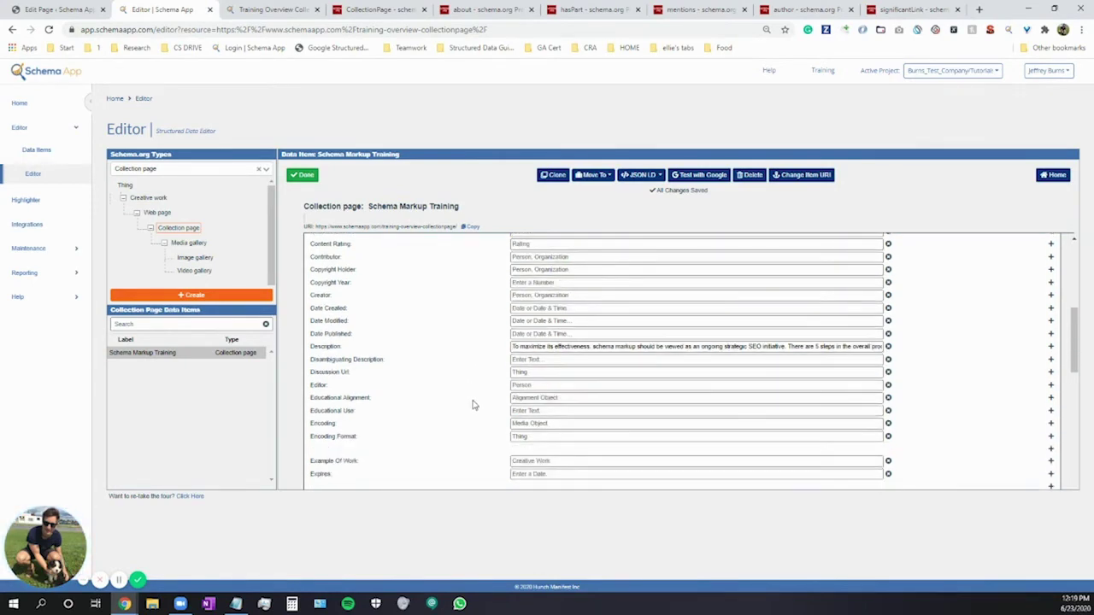
scroll(471, 405, "down", 9)
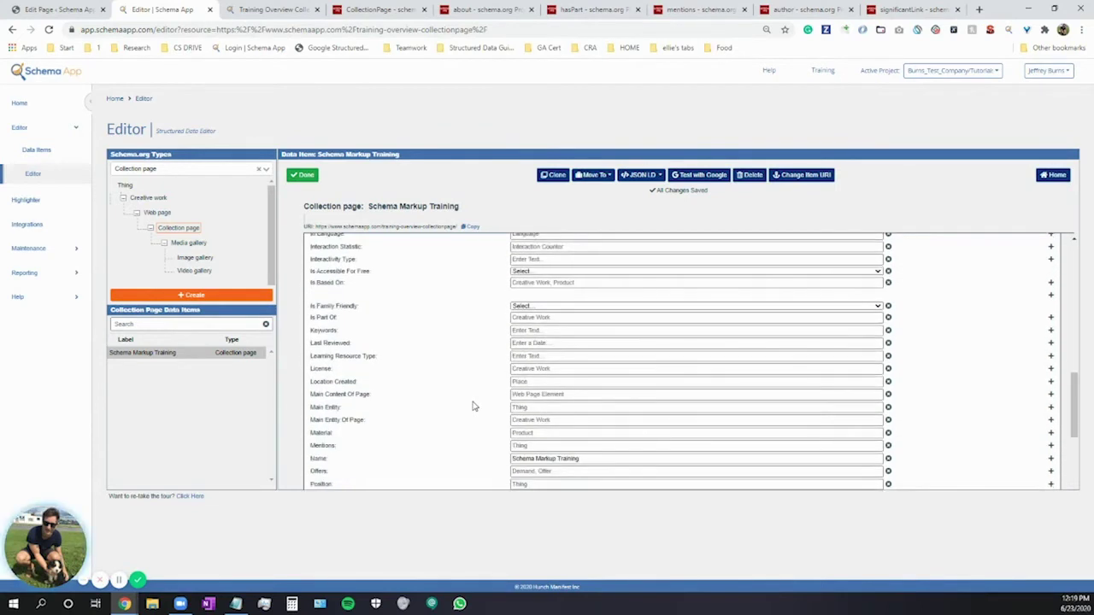
scroll(471, 405, "down", 1)
mouse_move(318, 386)
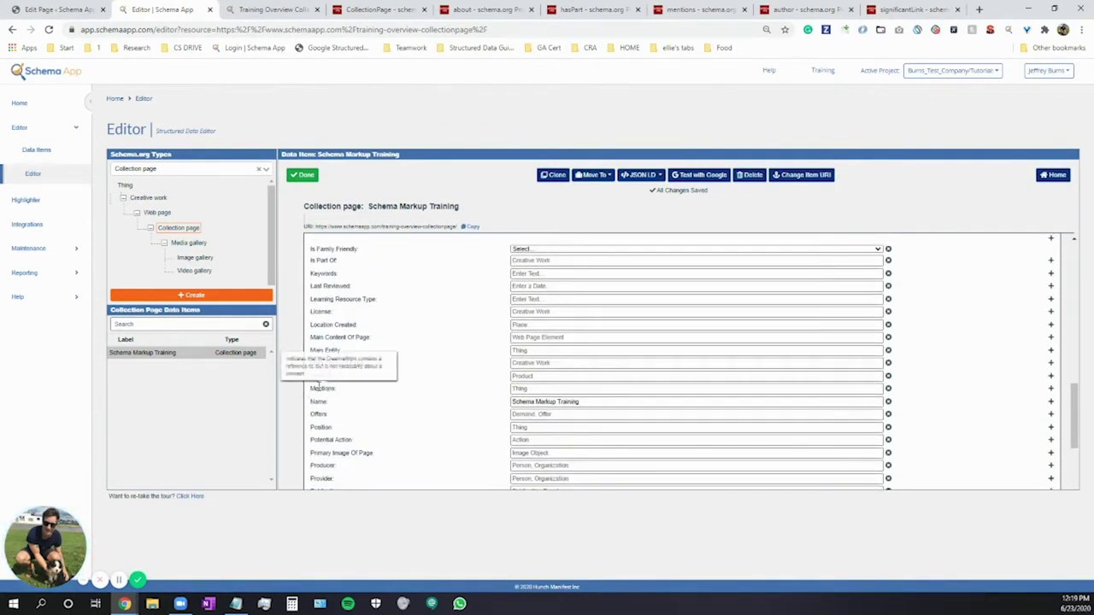
left_click(523, 389)
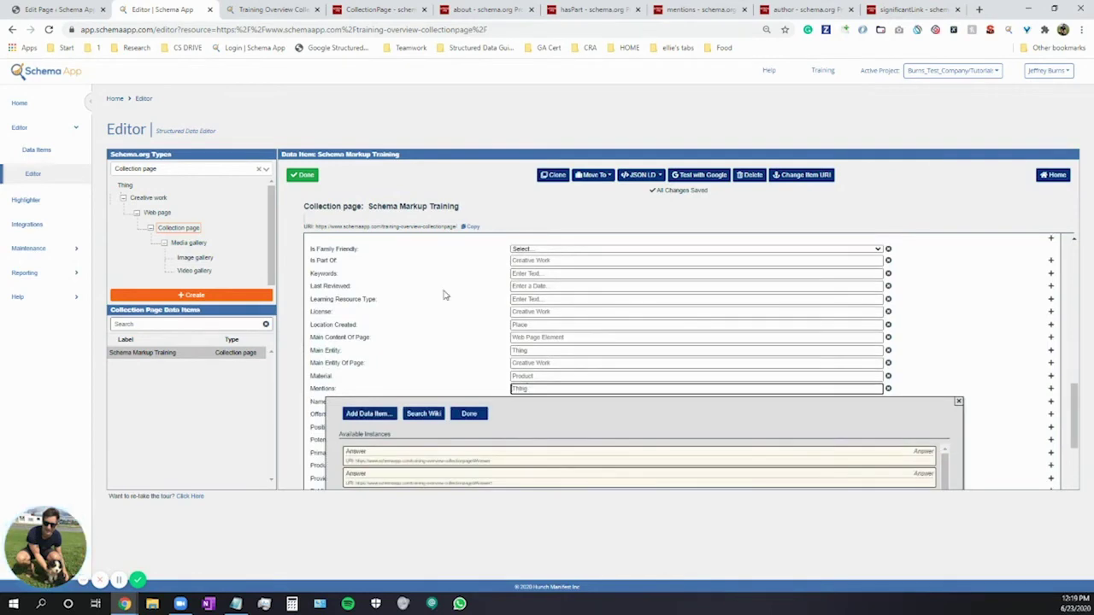
key("ctrl+Tab")
scroll(446, 399, "down", 6)
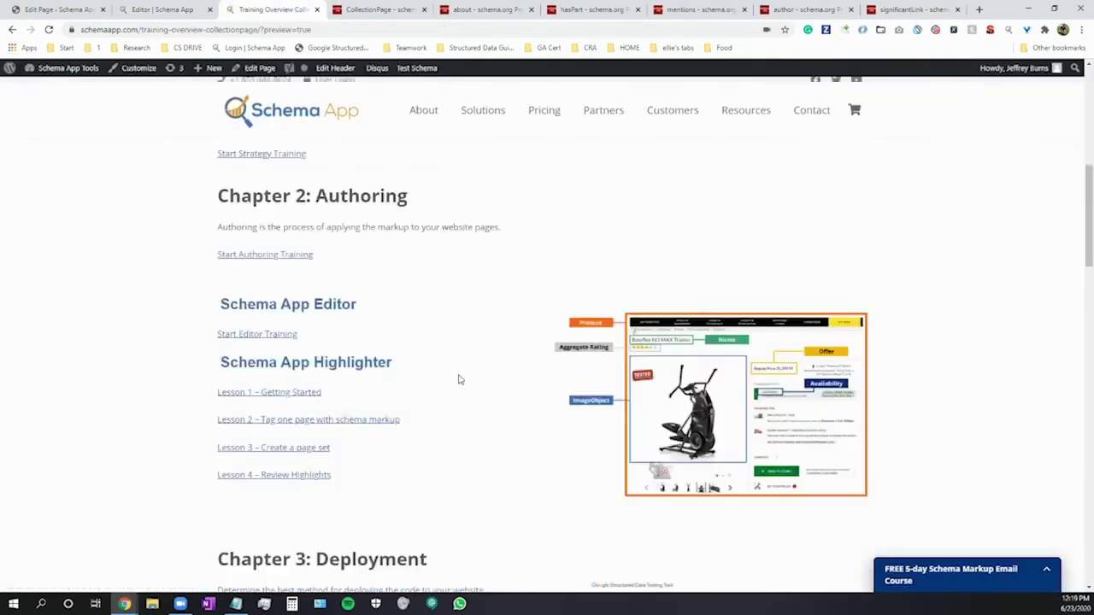
left_click(133, 9)
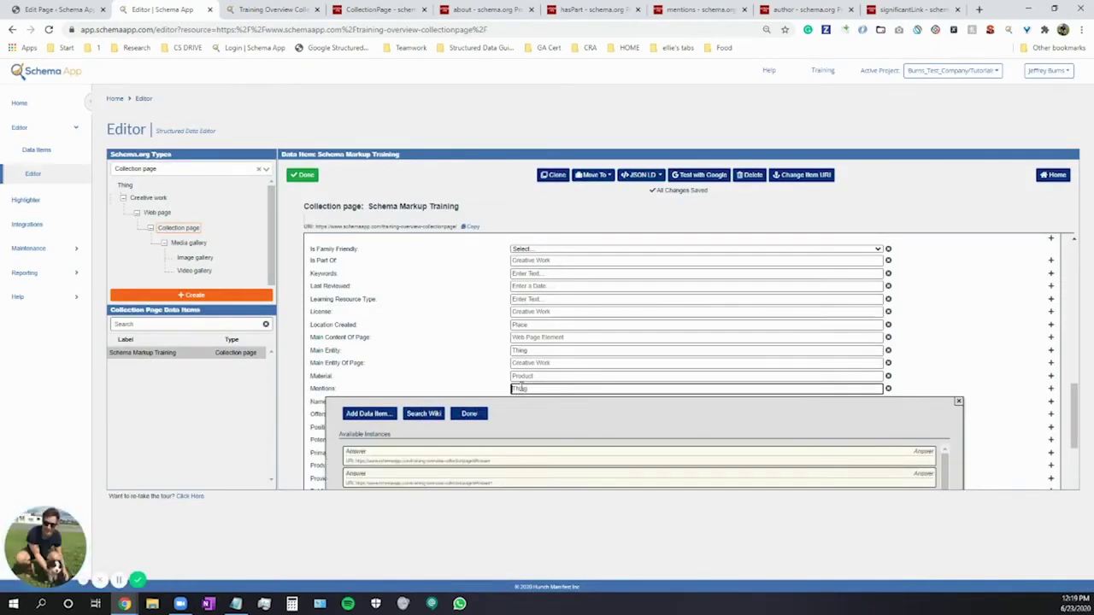
type("schema app editor")
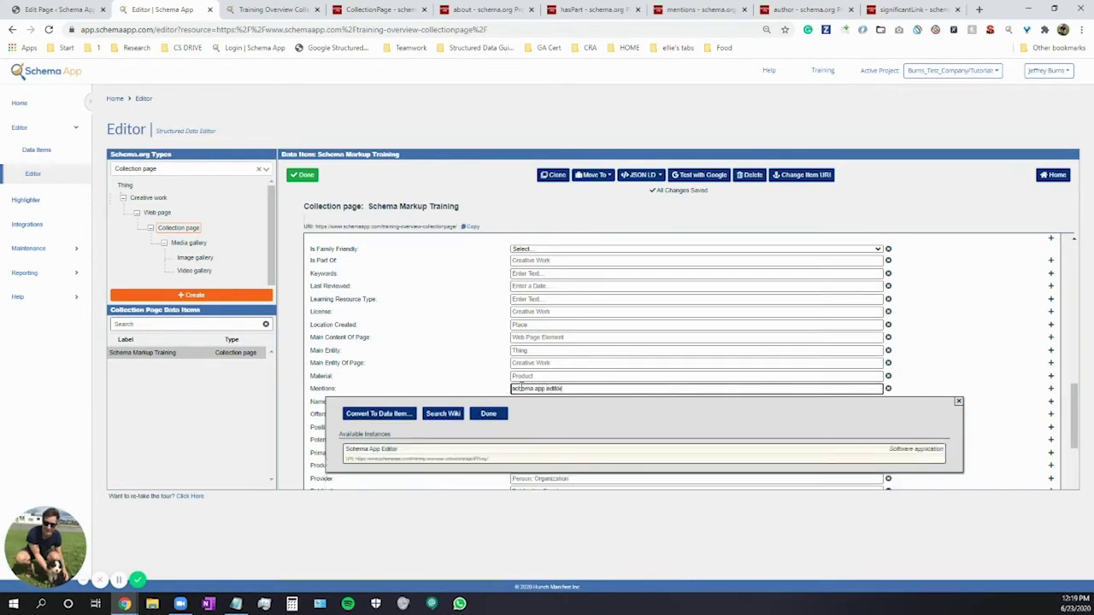
left_click(459, 461)
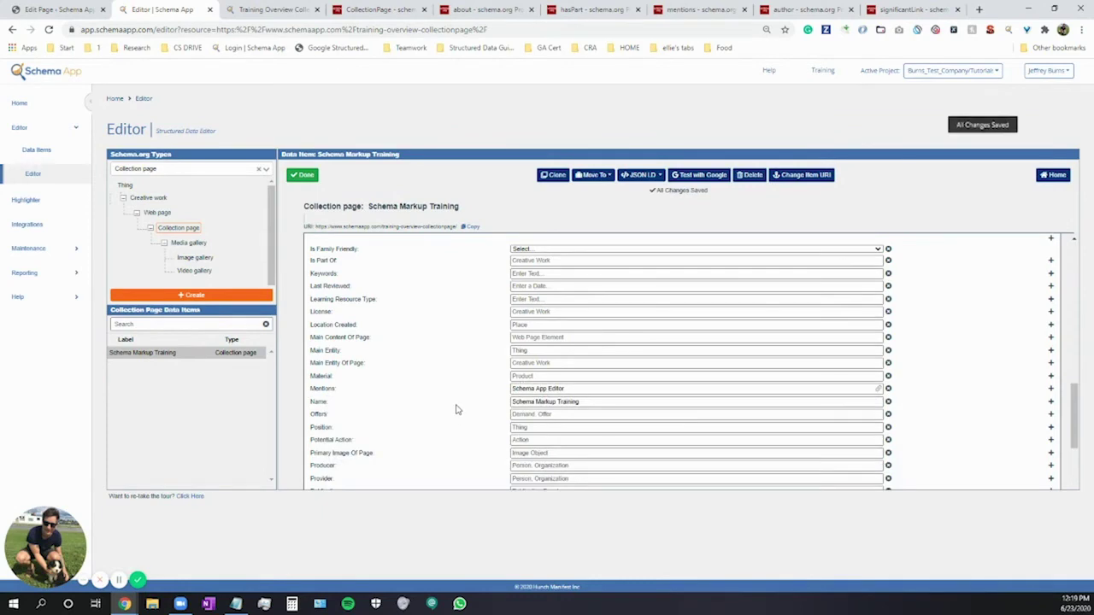
scroll(457, 412, "down", 5)
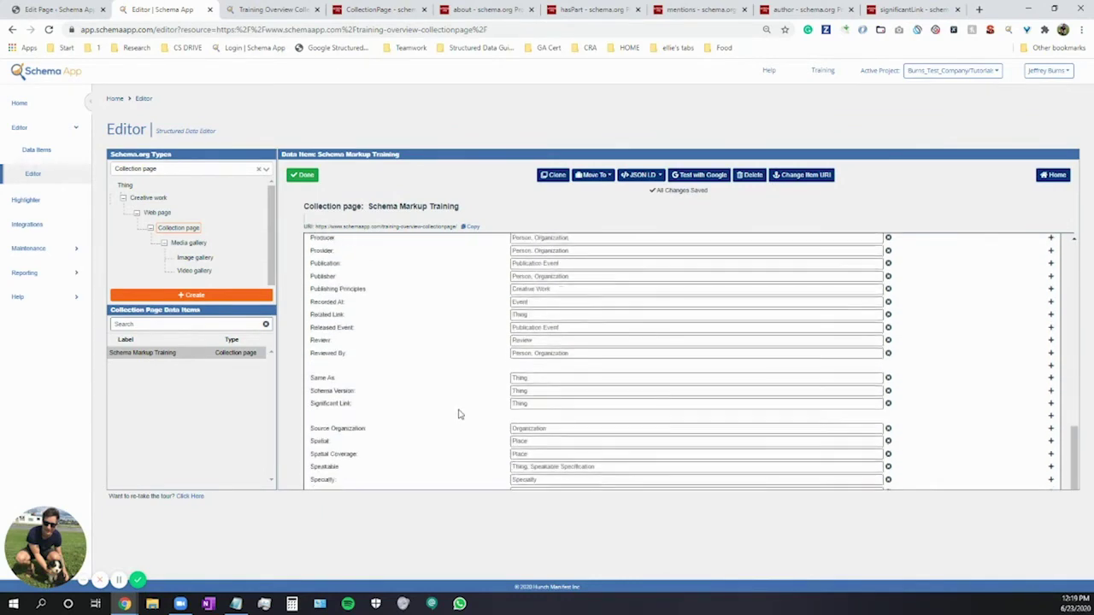
scroll(459, 413, "down", 2)
scroll(460, 416, "down", 2)
scroll(459, 415, "up", 5)
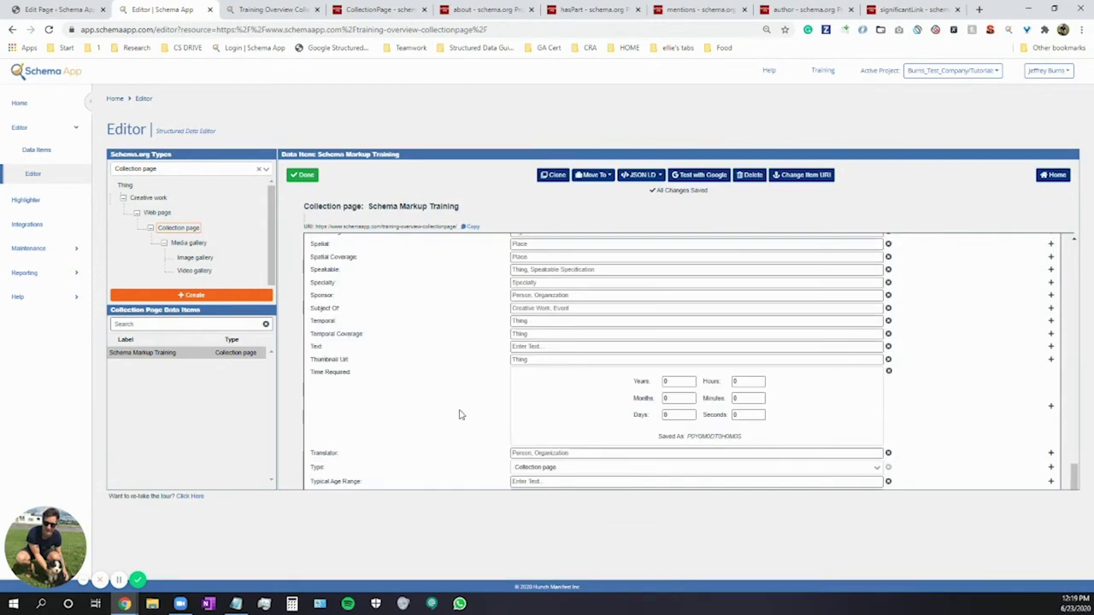
scroll(458, 415, "up", 3)
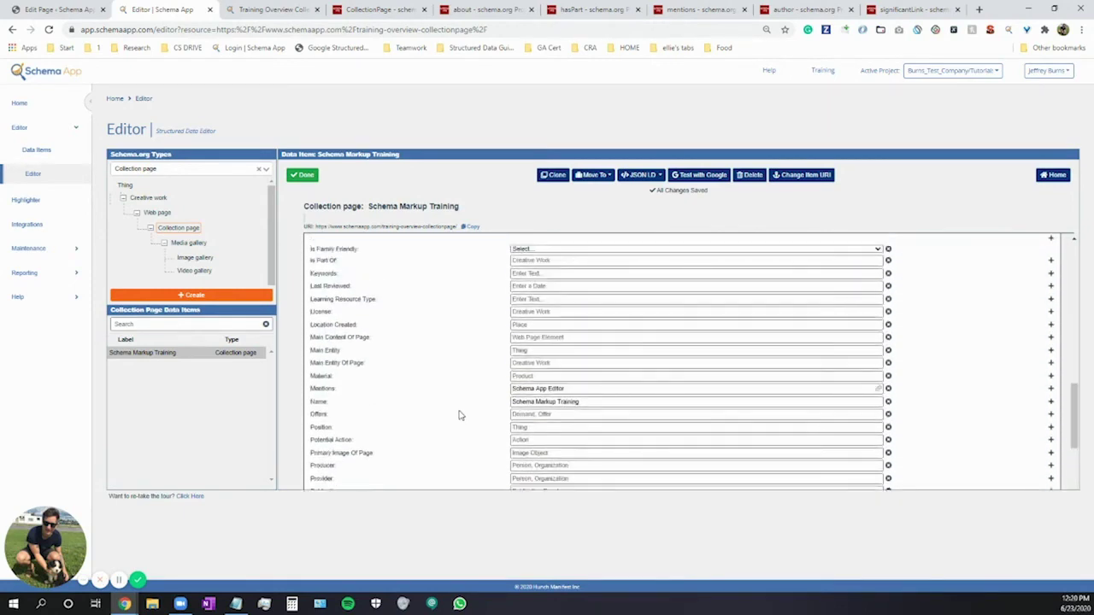
Add Schema Markup Training as the first Has Part item.
scroll(460, 415, "up", 2)
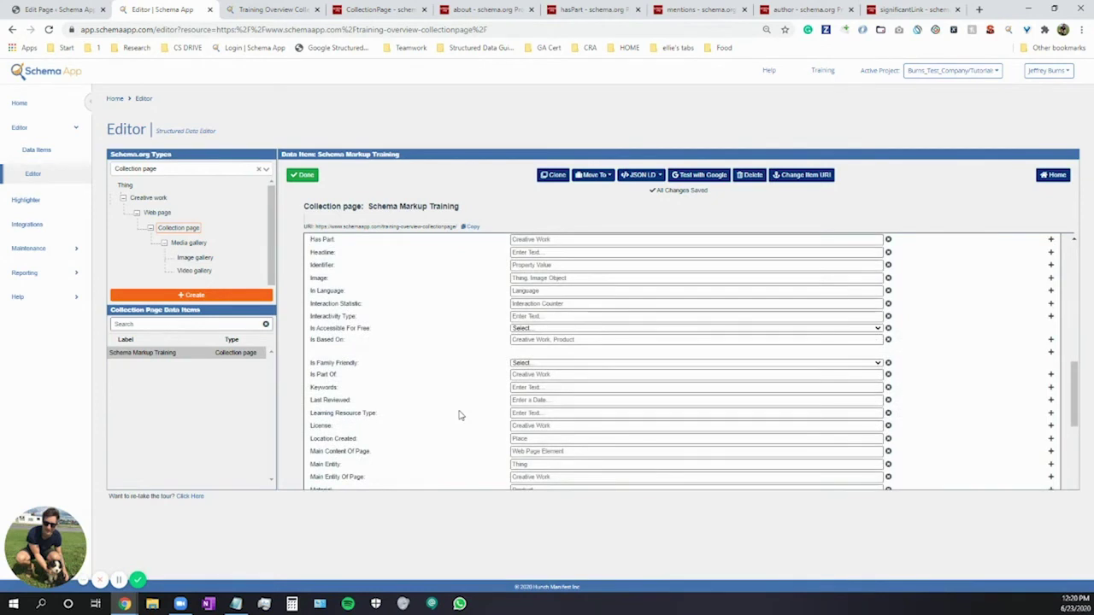
scroll(458, 415, "up", 2)
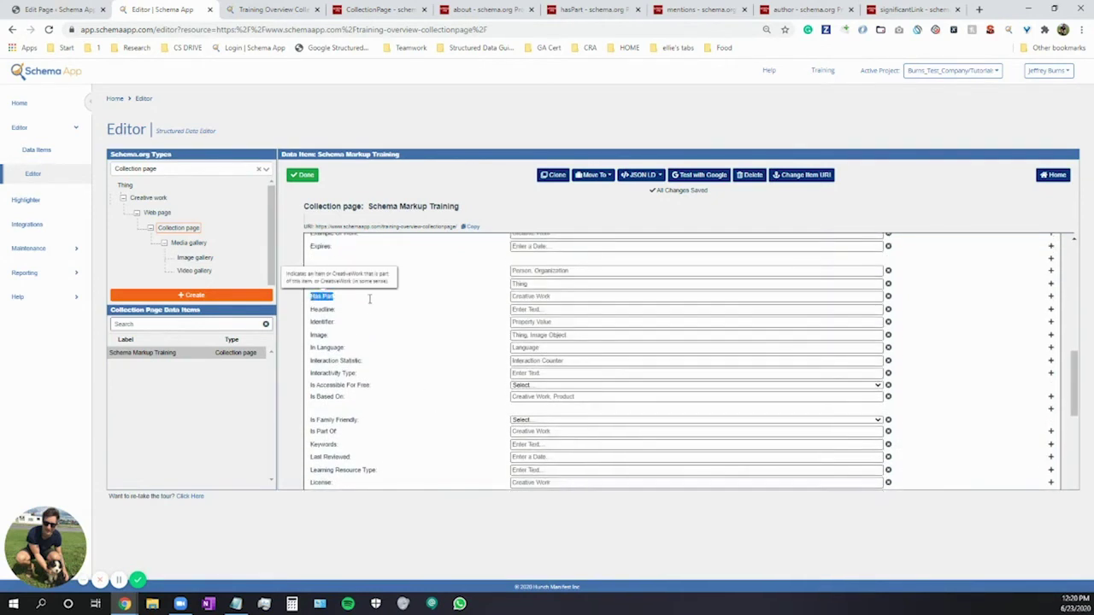
left_click(518, 296)
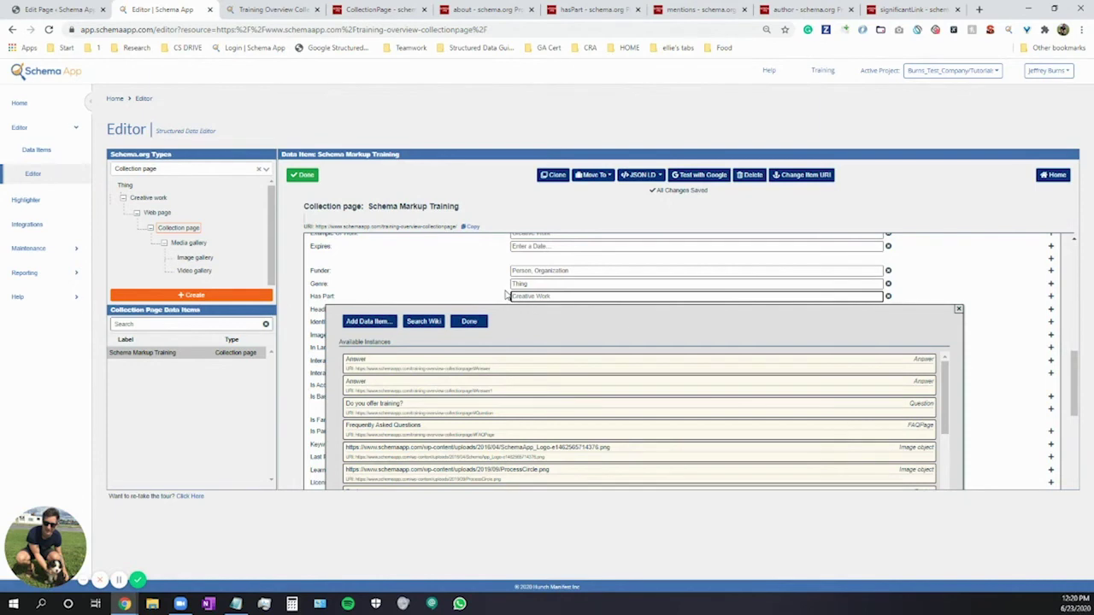
type("adhema")
type(" marku")
type("p")
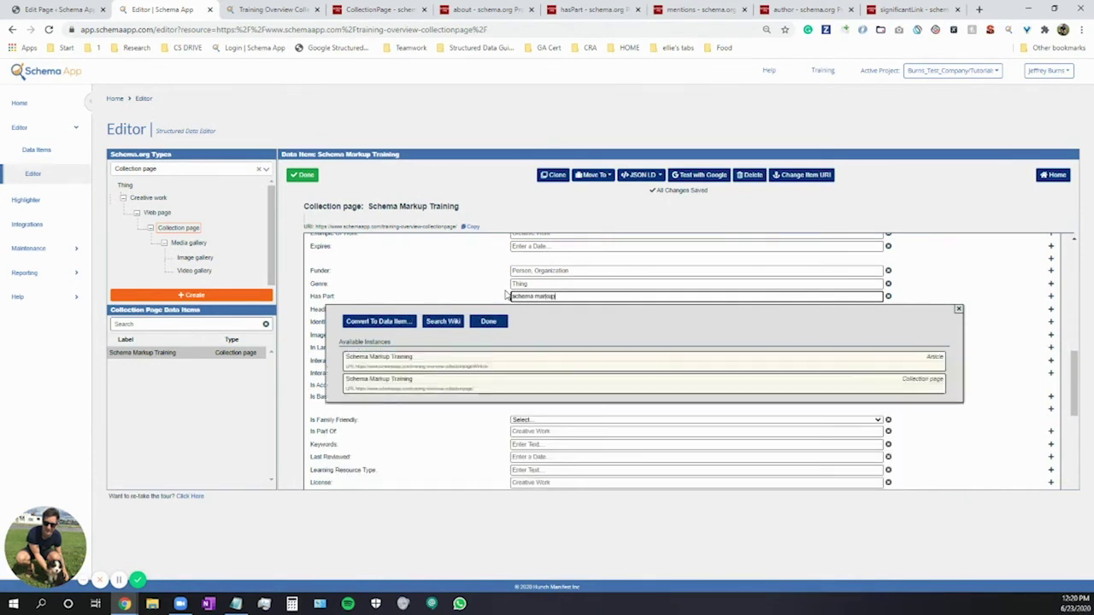
left_click(485, 373)
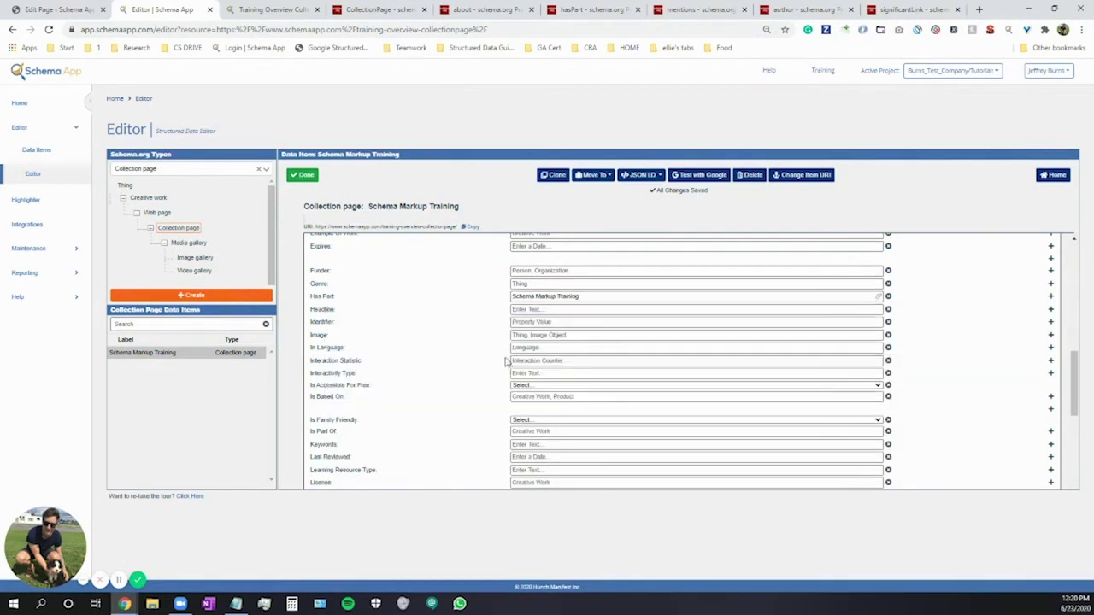
Add Frequently Asked Questions as a second Has Part item and start a third entry.
left_click(1050, 296)
left_click(530, 309)
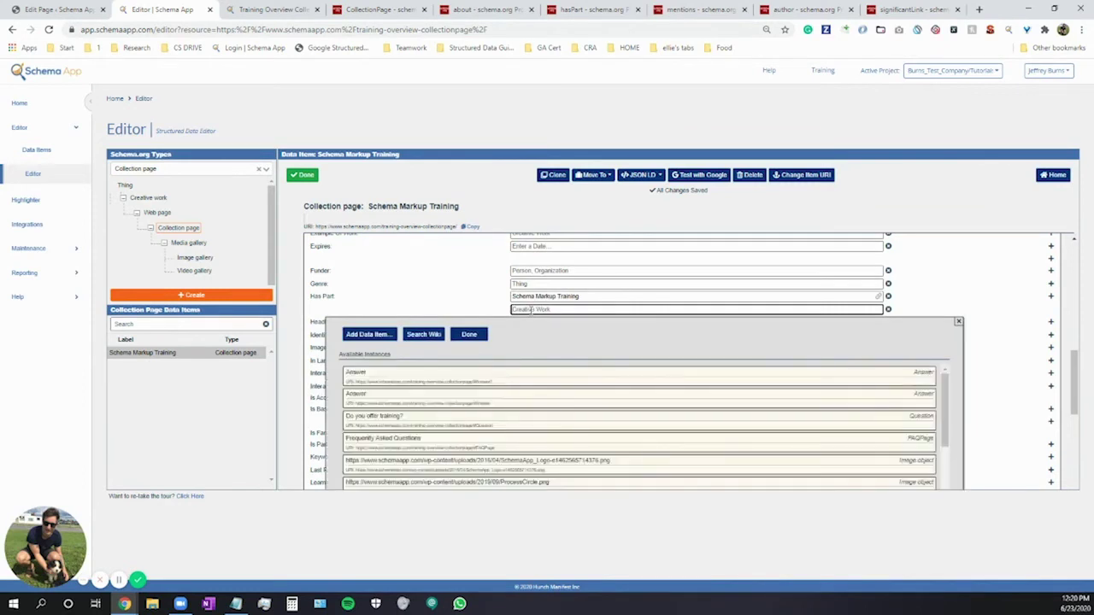
type("freq")
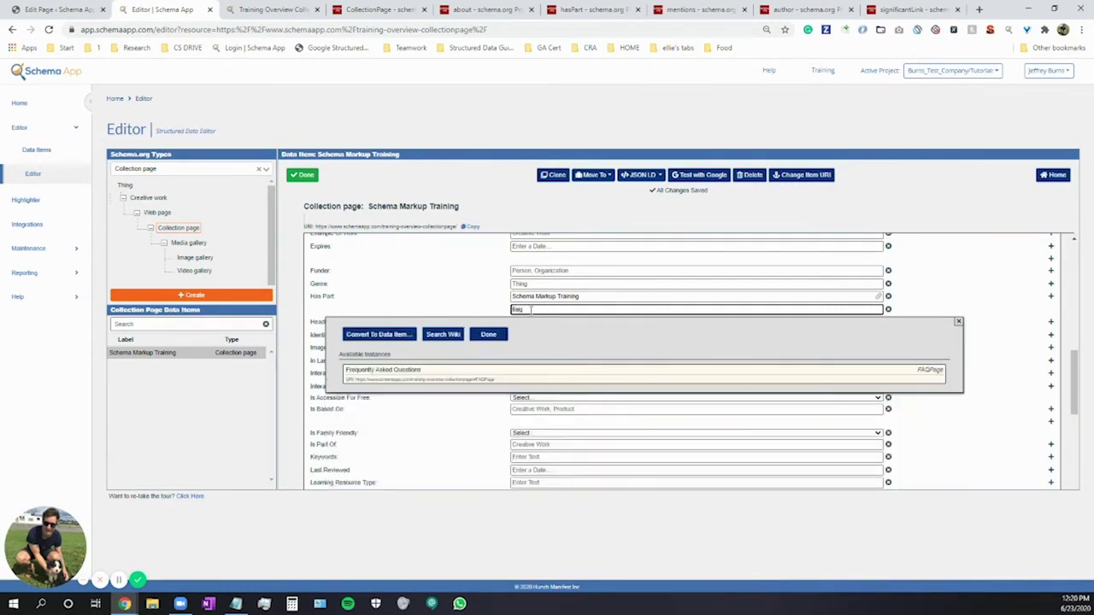
left_click(530, 367)
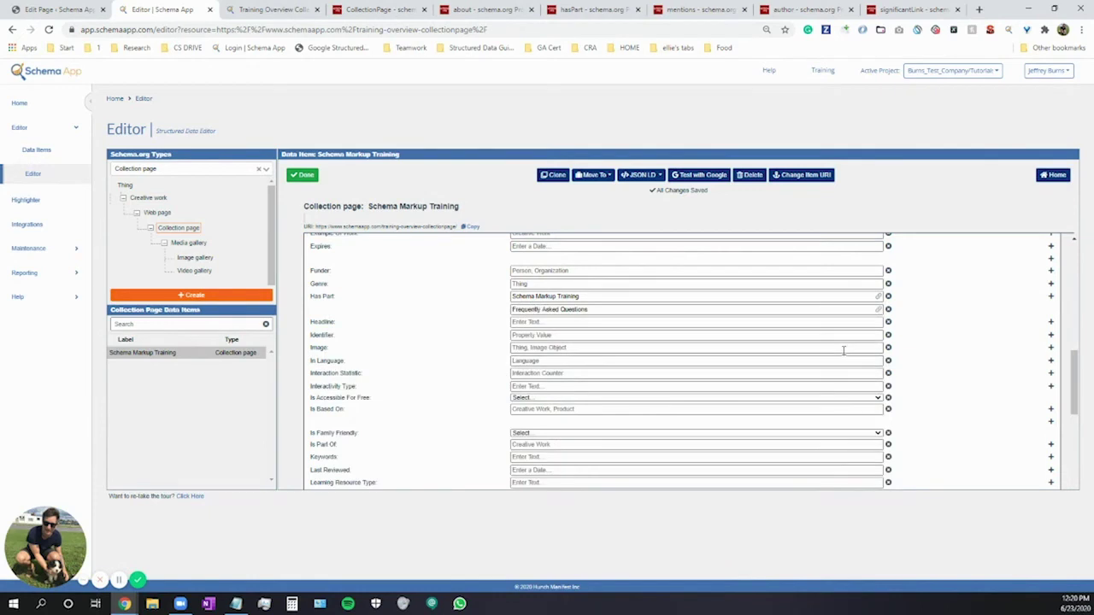
left_click(1050, 296)
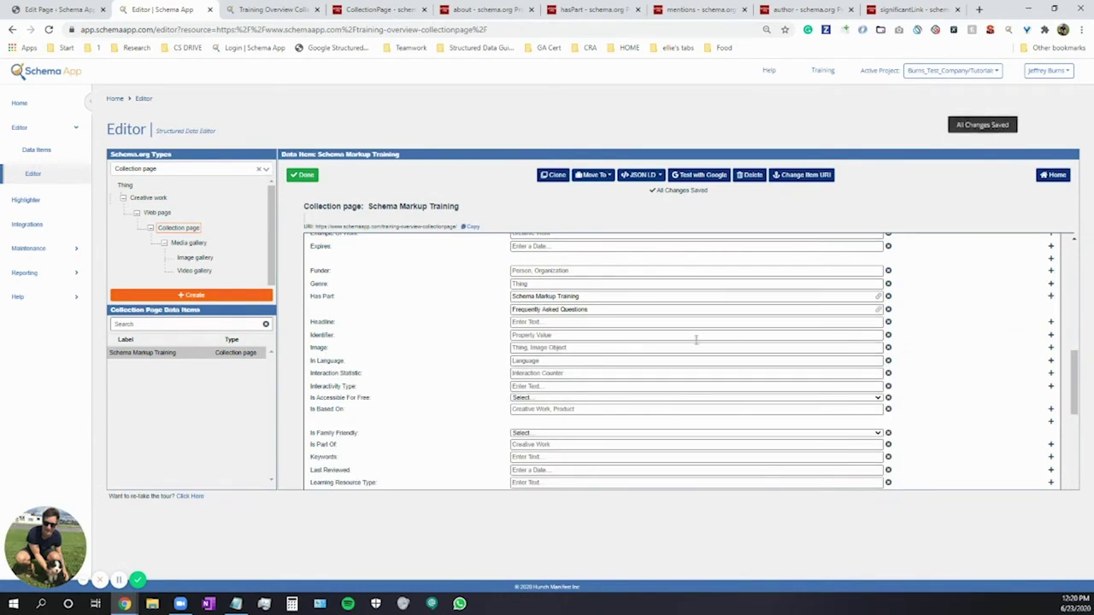
left_click(533, 323)
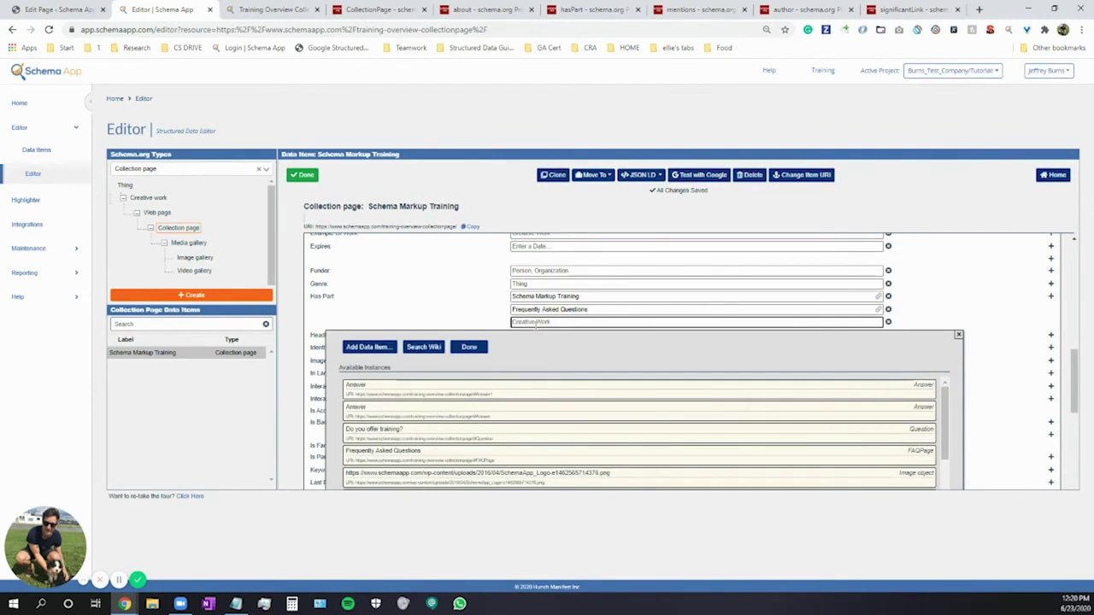
type("Bchema.o")
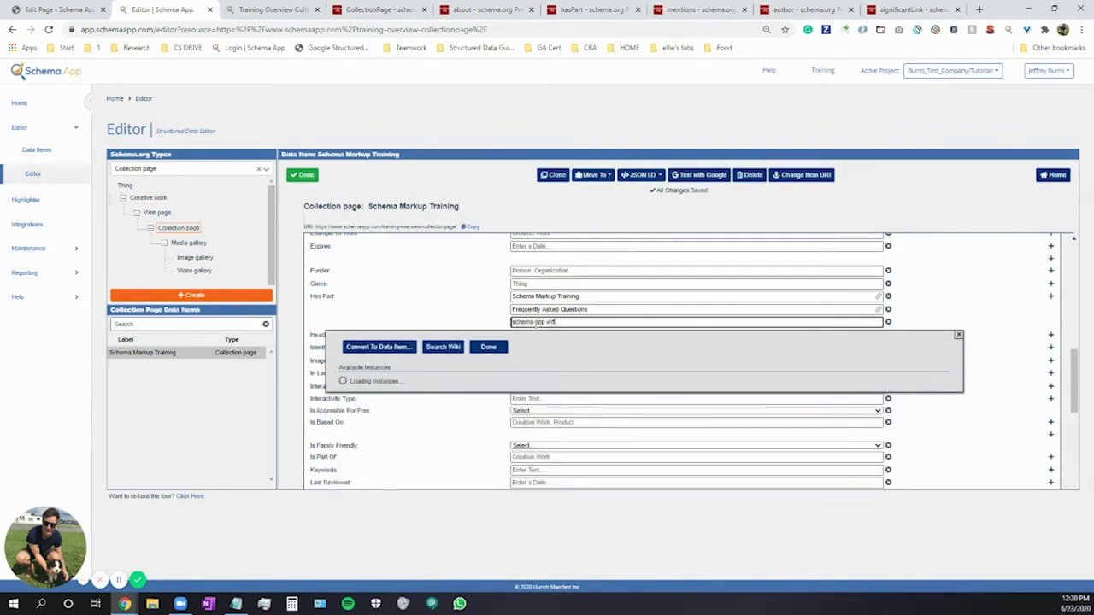
Pick Schema App Virtual Onboarding as the third part and add the training-overview/strategy/ URL as a Significant Link.
left_click(446, 385)
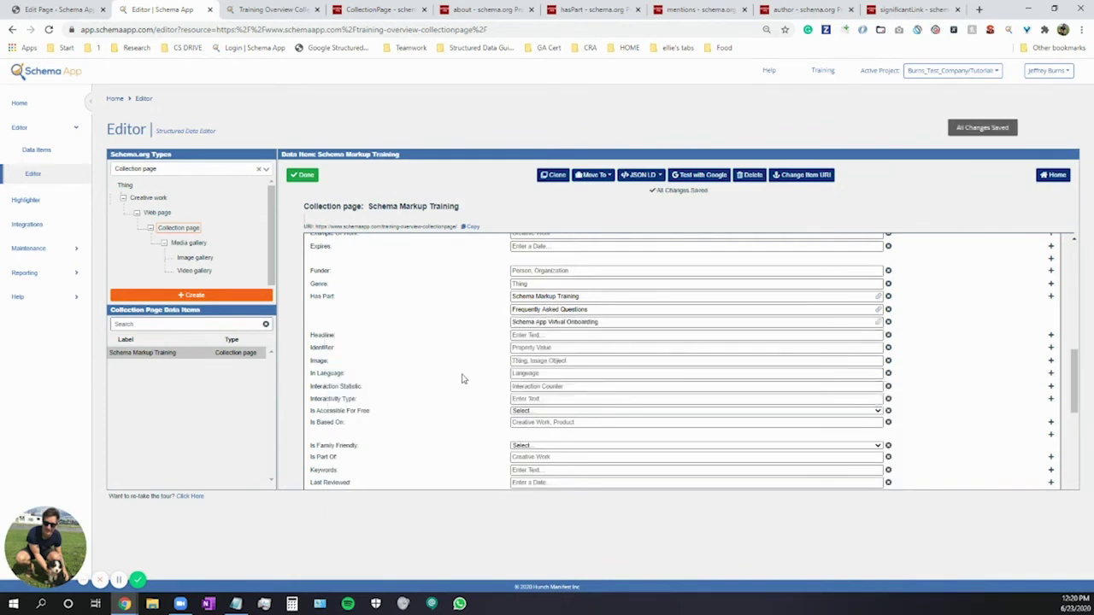
scroll(455, 373, "down", 2)
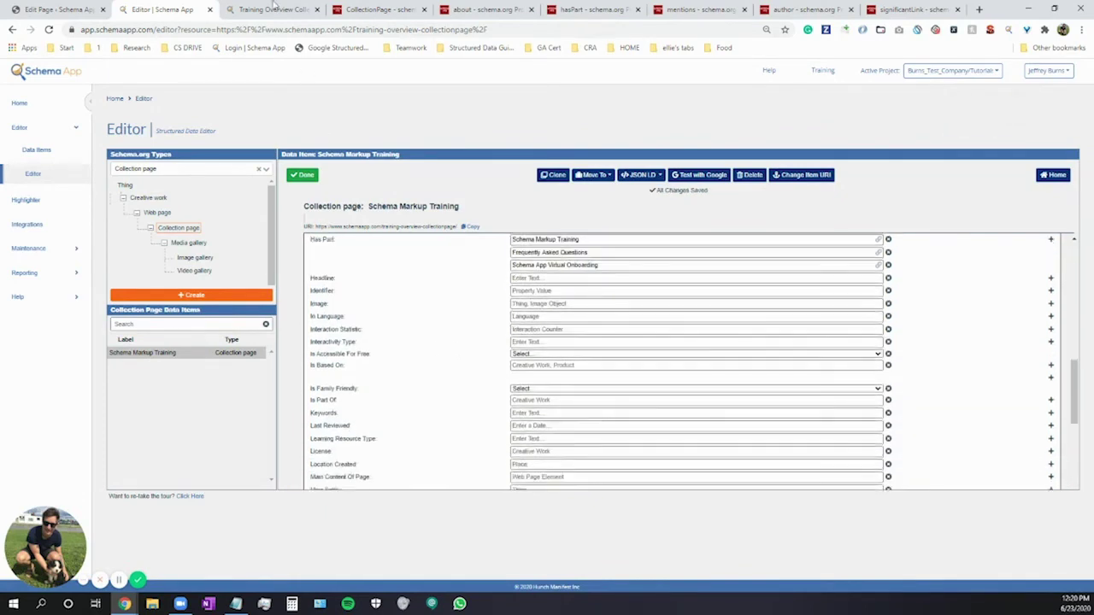
key("ctrl+Tab")
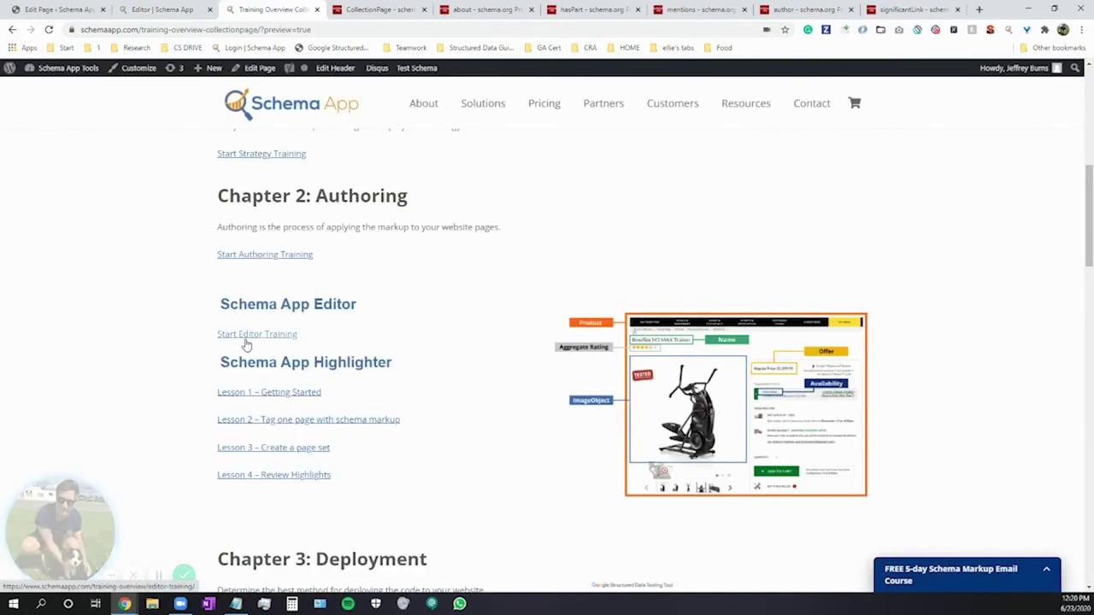
right_click(246, 155)
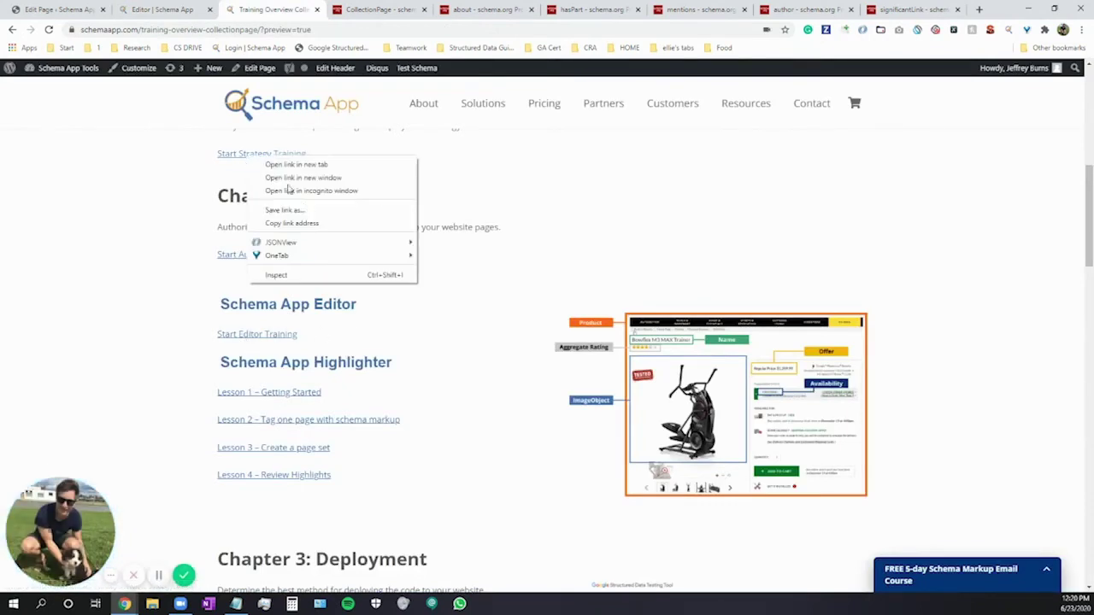
left_click(306, 227)
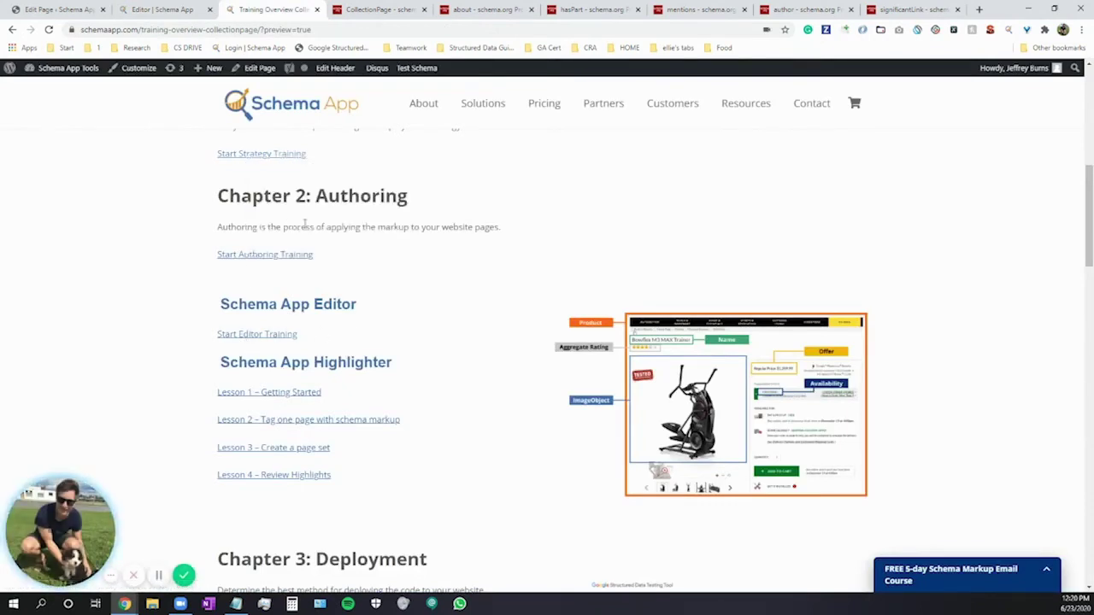
left_click(145, 12)
scroll(461, 354, "down", 5)
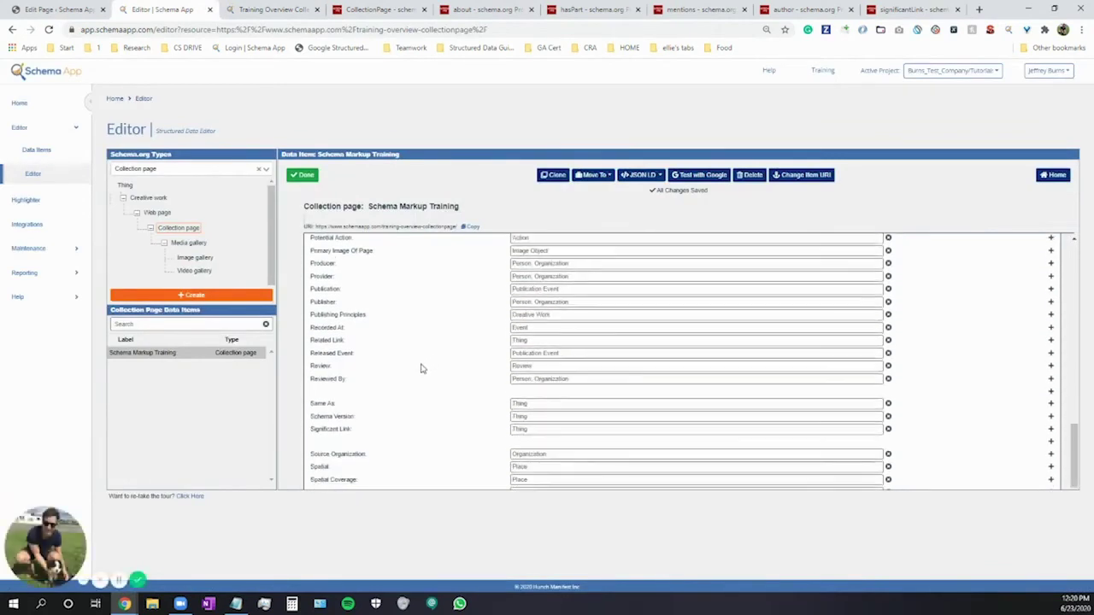
left_click(514, 429)
key("ctrl+v")
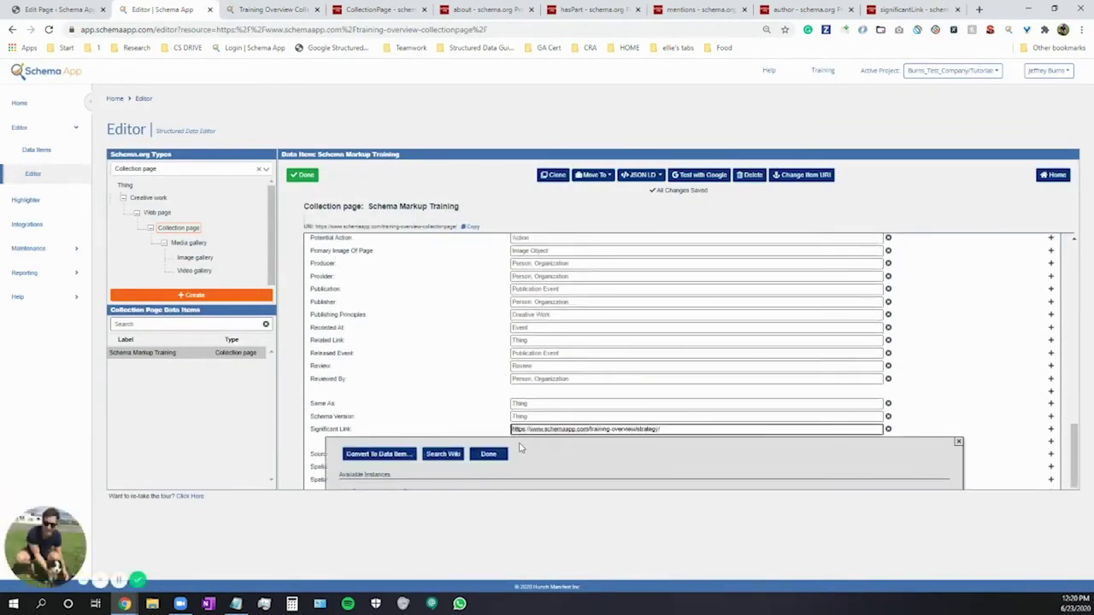
left_click(775, 435)
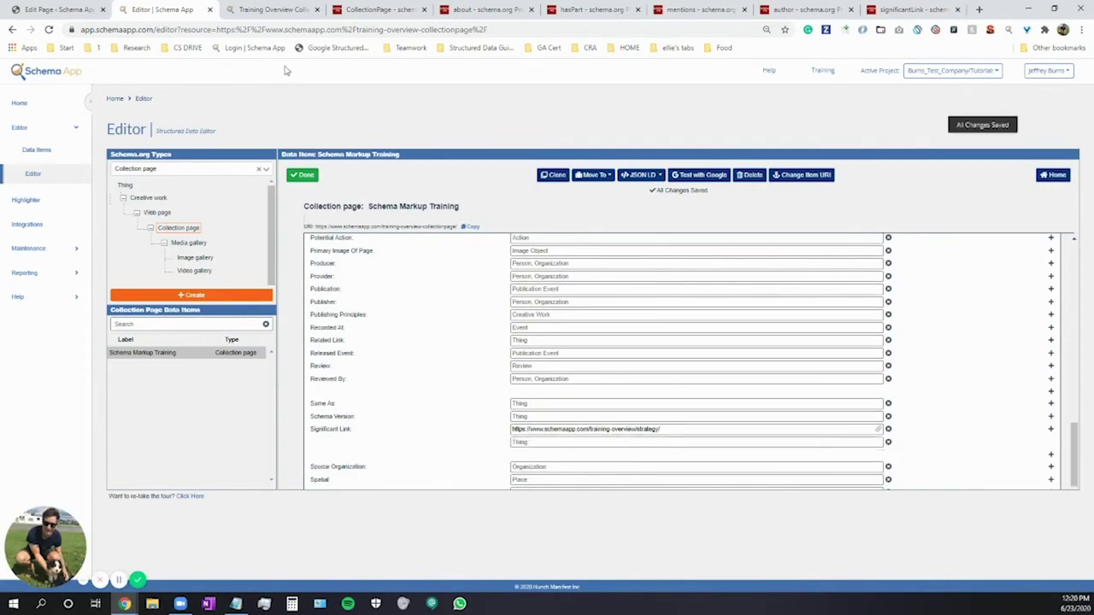
Add the Lesson 3 training-overview/highlighter-create-page-set/ URL as a second Significant Link.
left_click(271, 10)
right_click(256, 449)
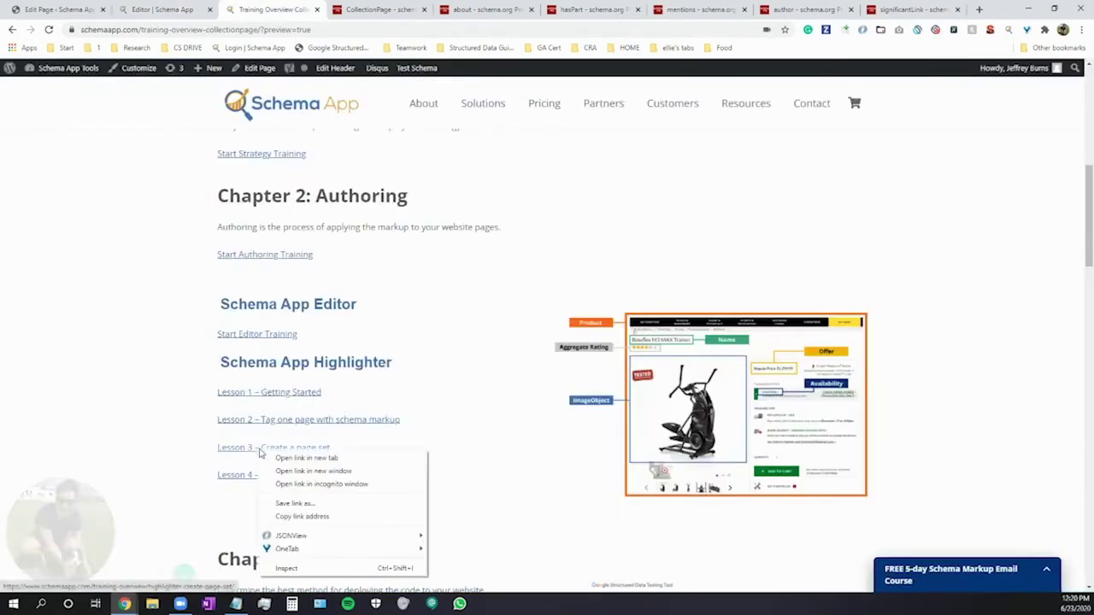
left_click(318, 517)
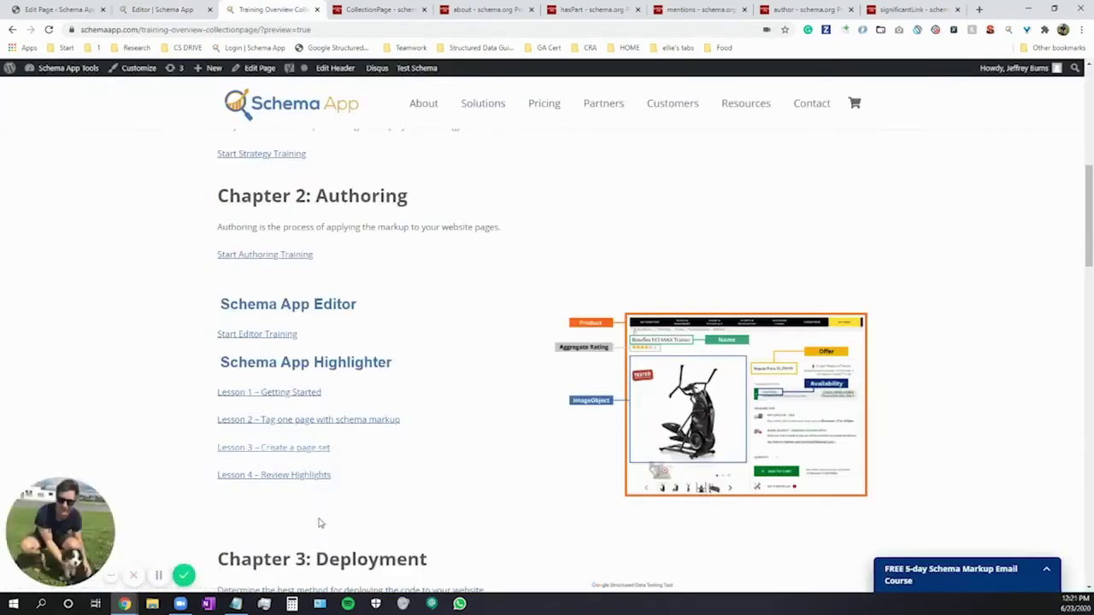
left_click(154, 10)
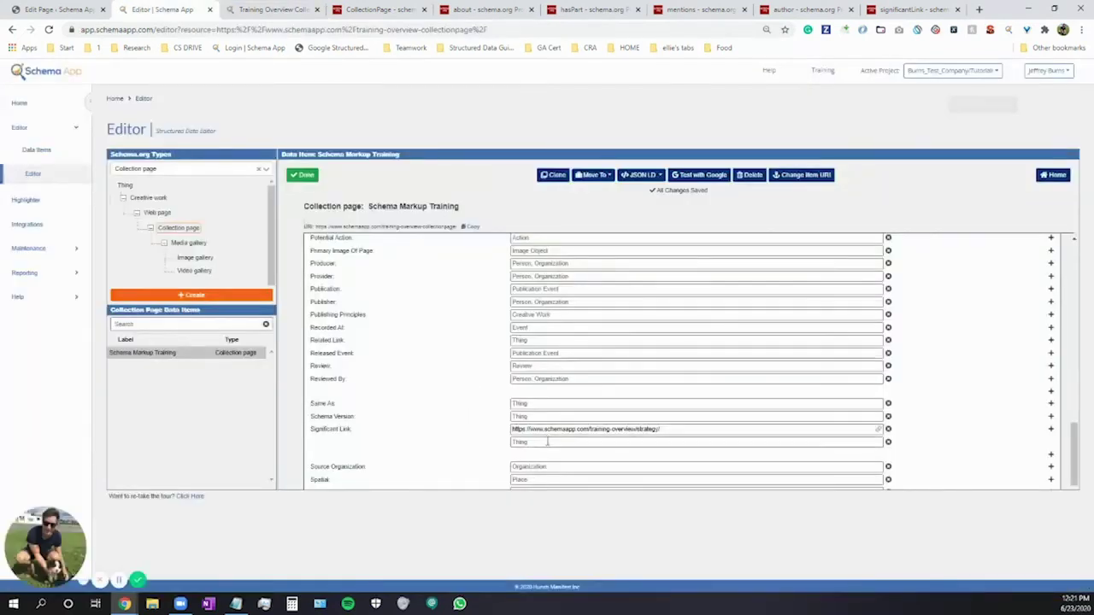
left_click(517, 441)
key("ctrl+v")
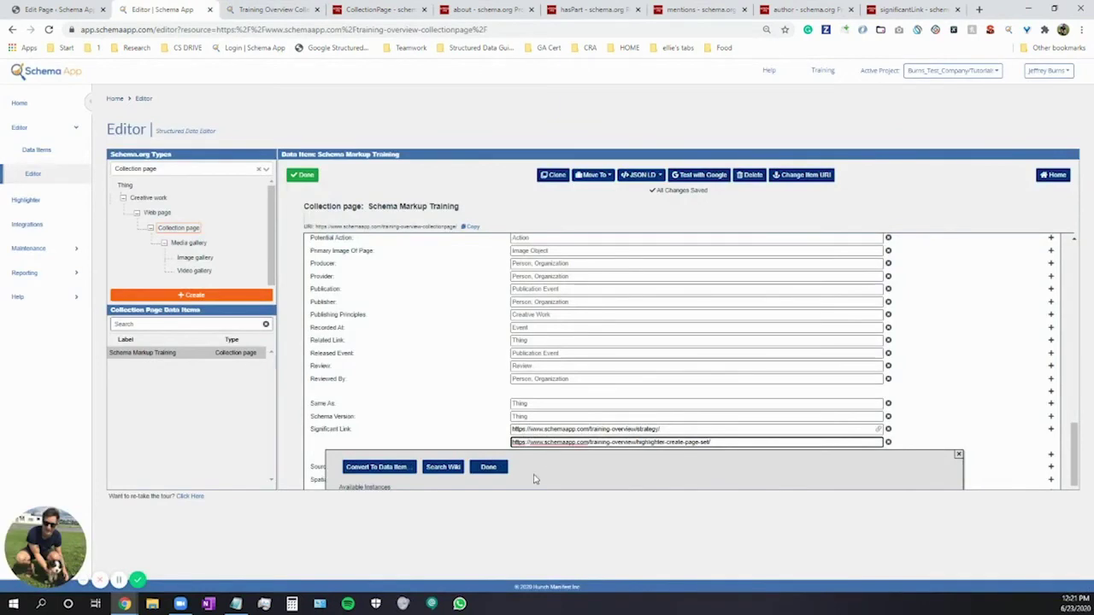
left_click(494, 469)
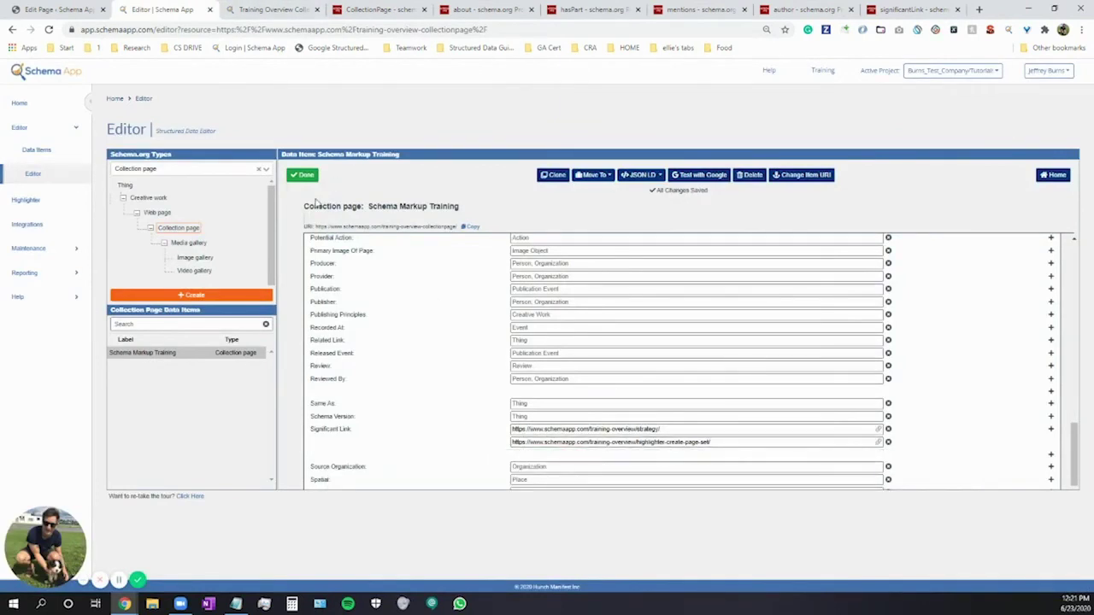
Leave edit mode, review the saved field summary, and open the JSON-LD options.
left_click(304, 176)
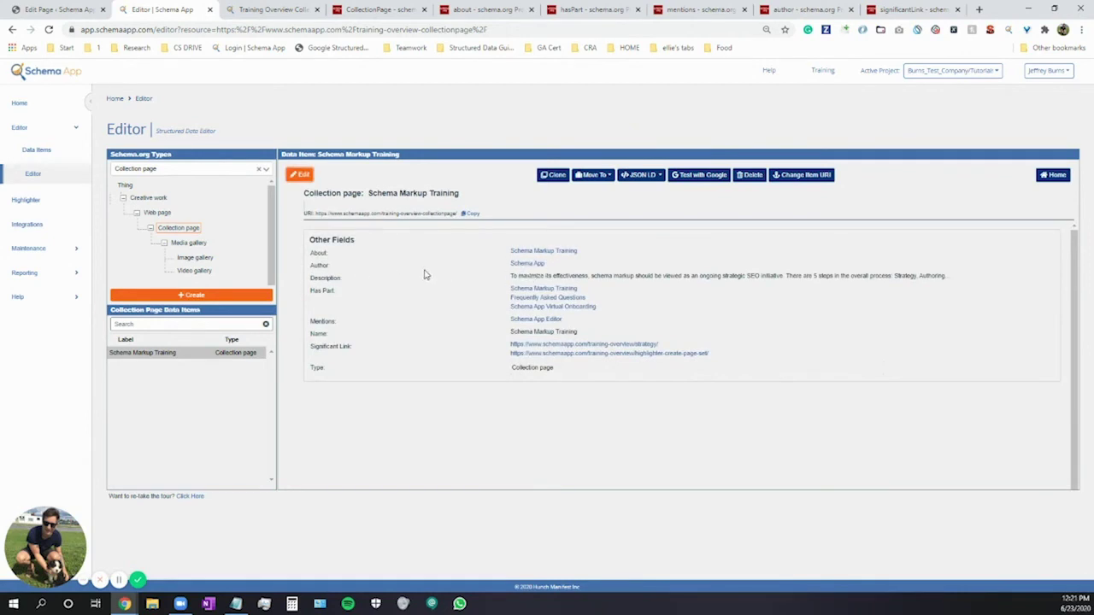
left_click_drag(510, 277, 659, 282)
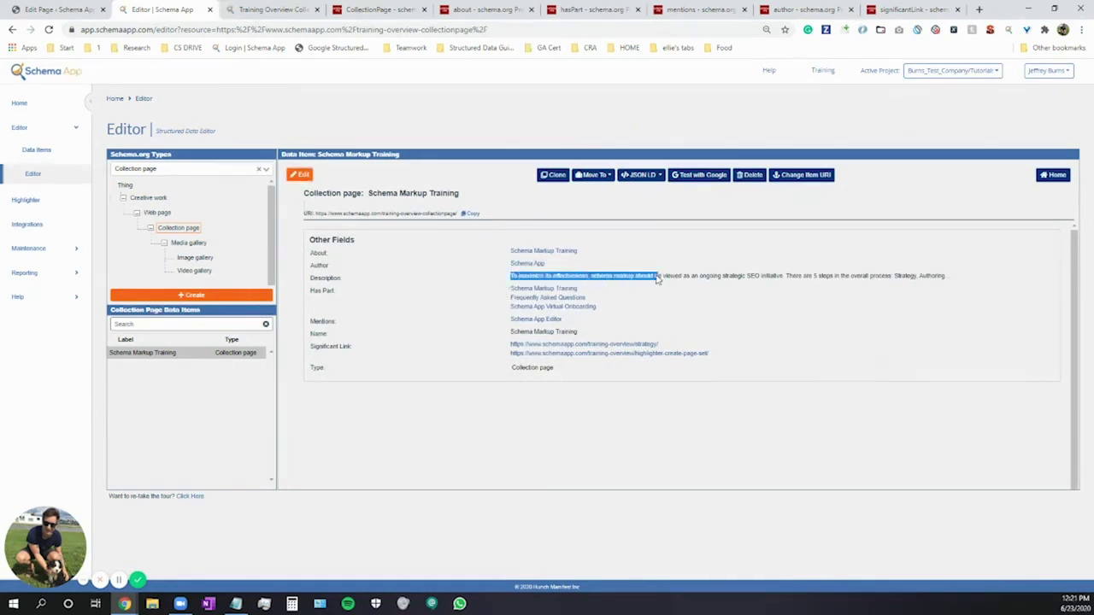
left_click(664, 277)
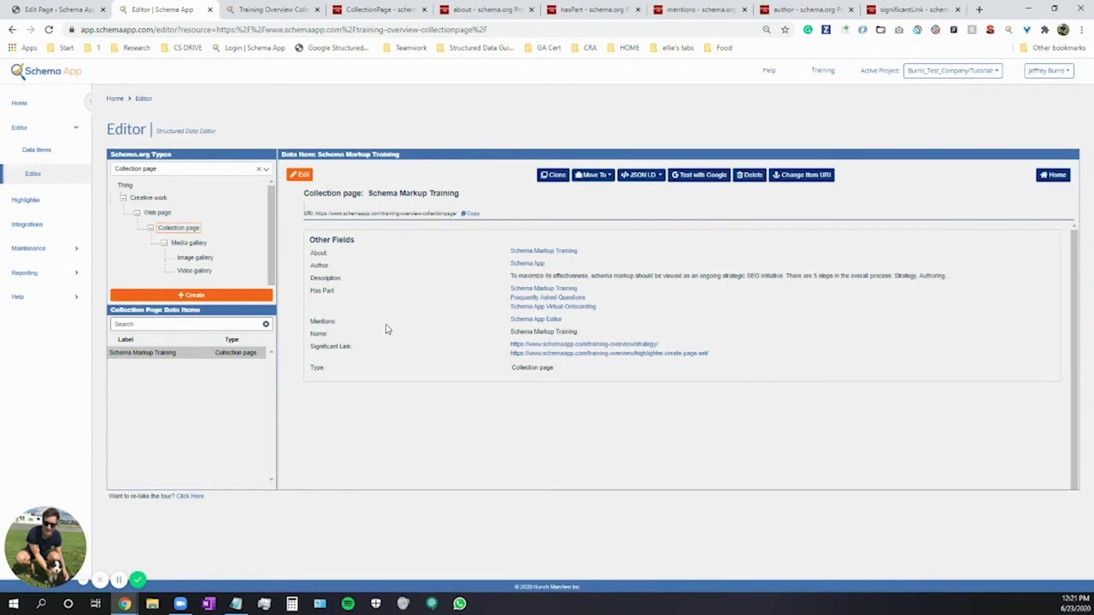
left_click(651, 178)
View the generated JSON-LD and test it with Google's Structured Data Testing Tool.
left_click(650, 196)
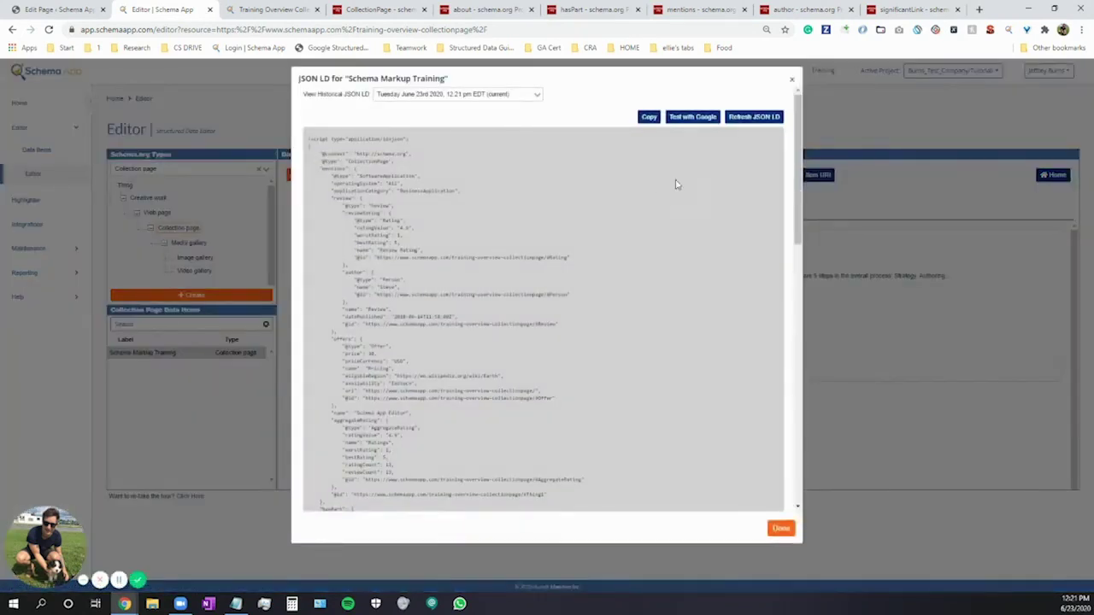
left_click(699, 117)
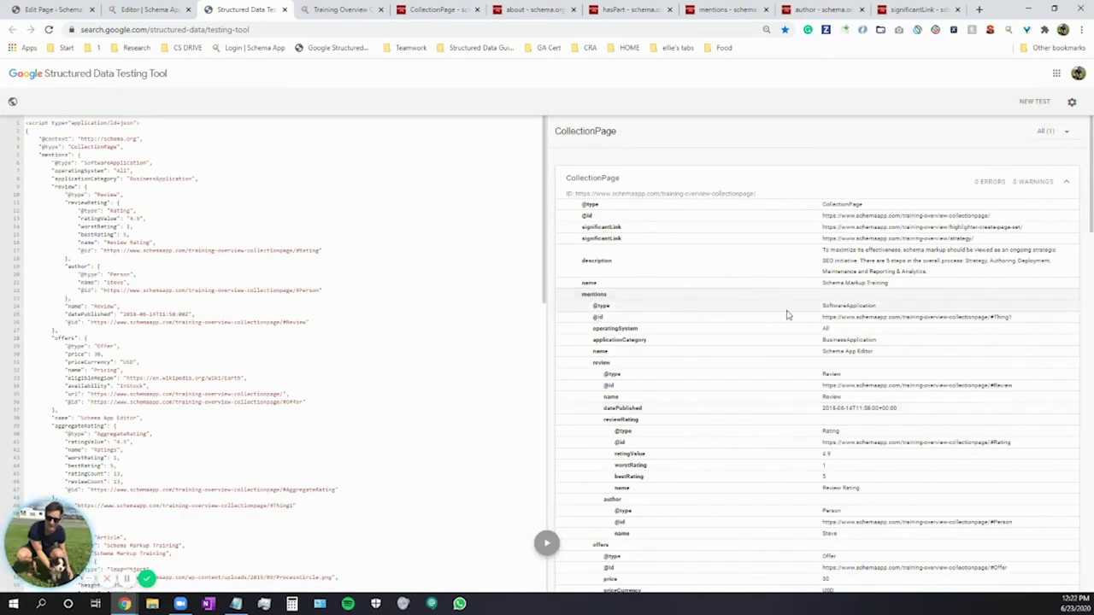
left_click(880, 353)
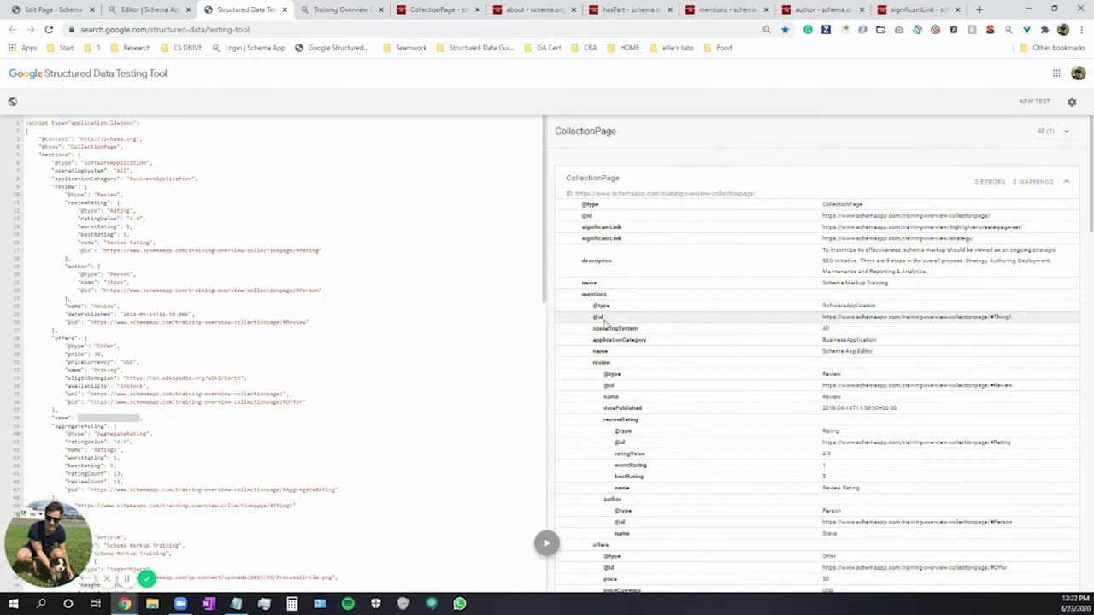
scroll(581, 352, "down", 5)
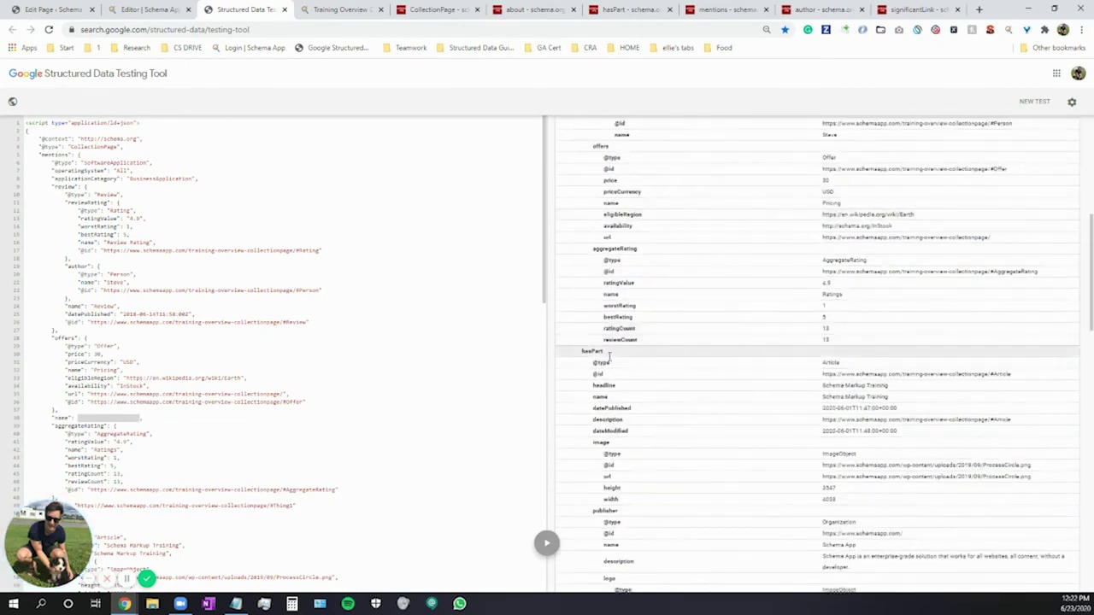
left_click_drag(889, 398, 822, 397)
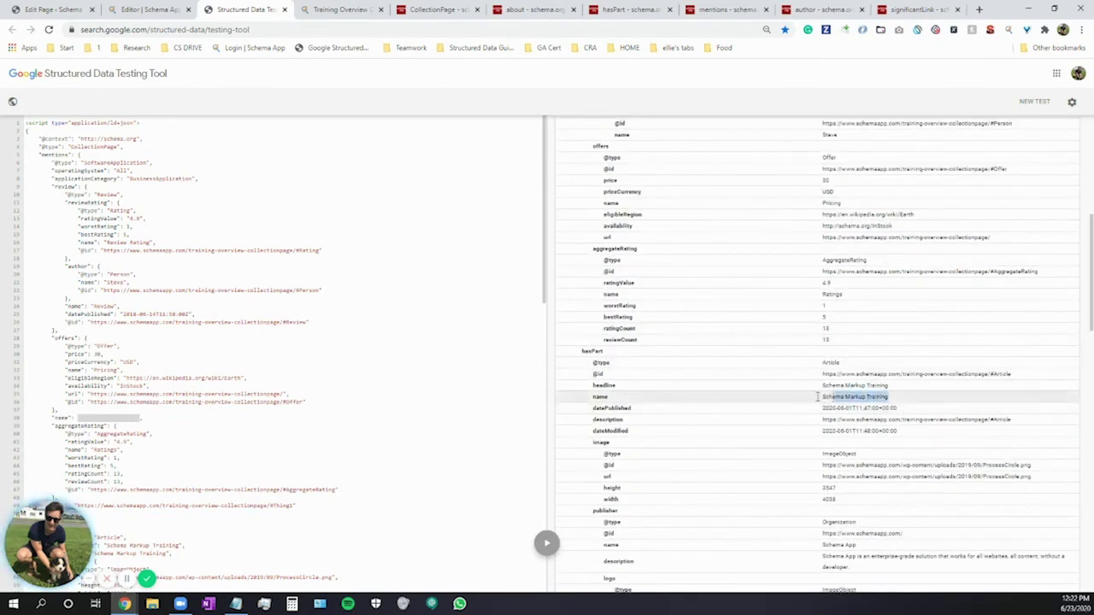
scroll(579, 381, "down", 5)
scroll(578, 382, "down", 2)
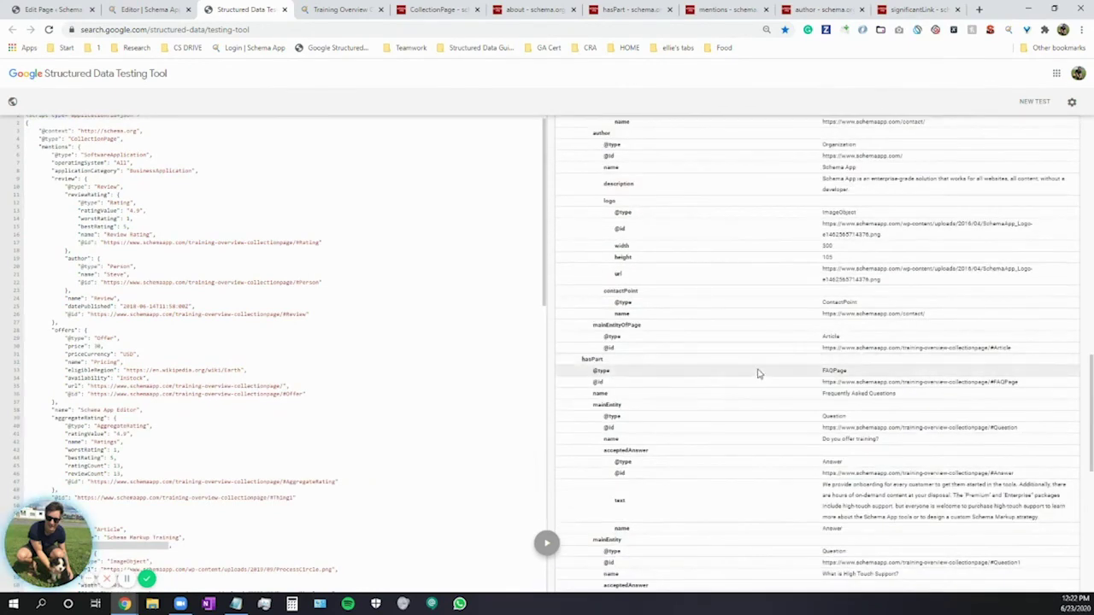
left_click_drag(888, 440, 822, 439)
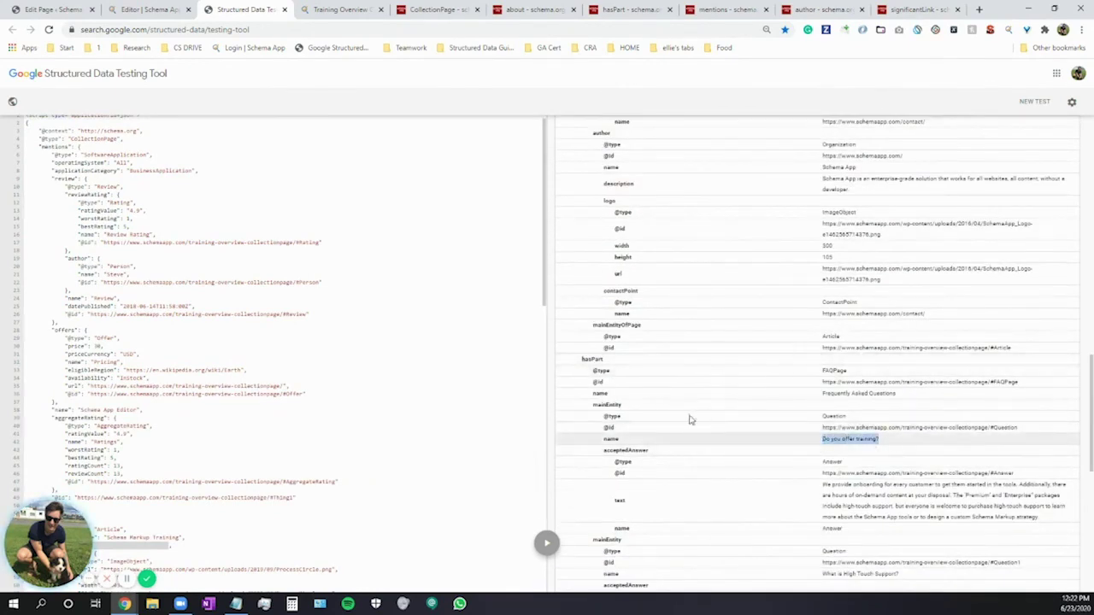
scroll(581, 391, "down", 4)
left_click_drag(818, 333, 883, 338)
scroll(756, 380, "down", 2)
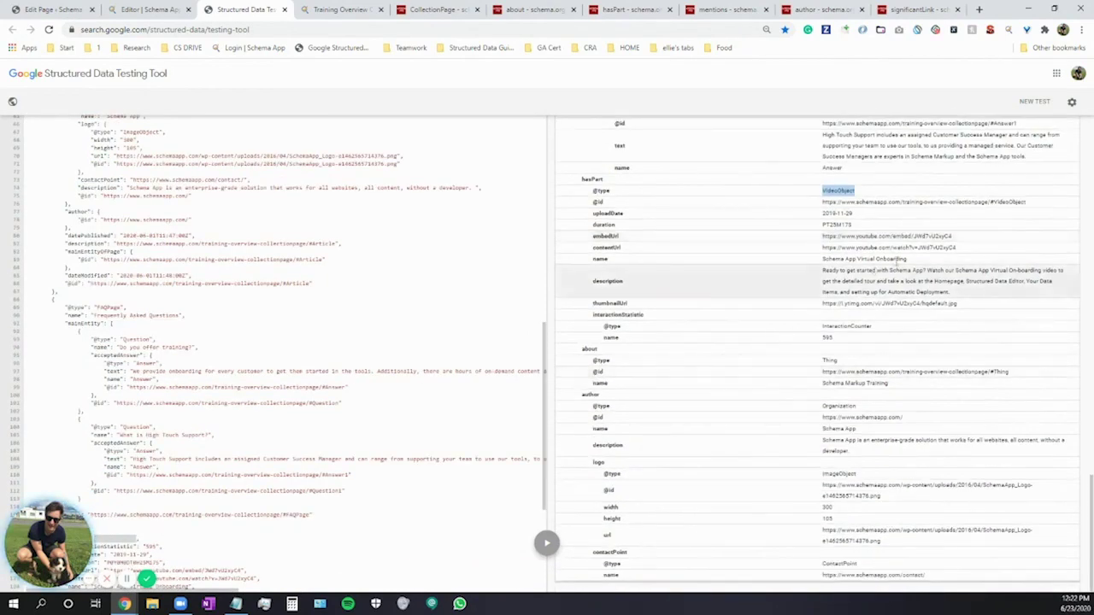
left_click_drag(908, 259, 810, 261)
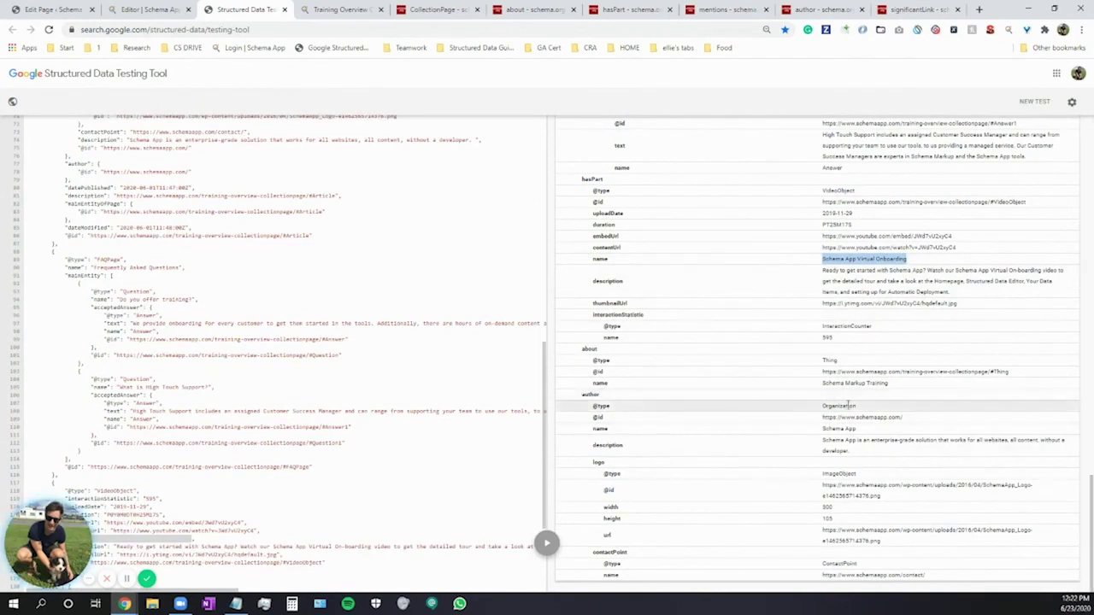
left_click(811, 407)
left_click(869, 436)
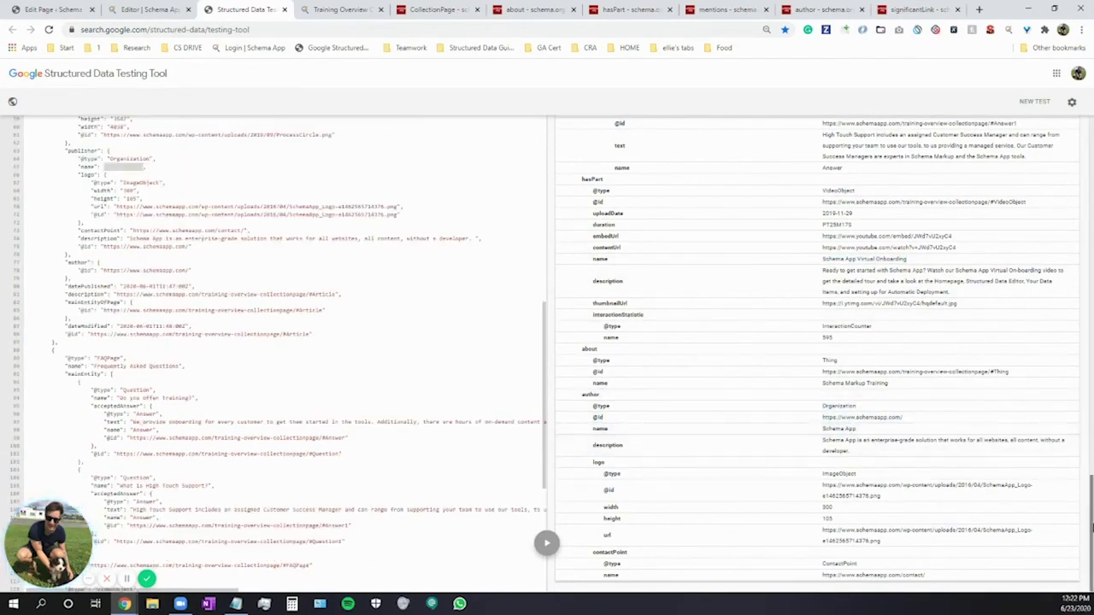
left_click_drag(1091, 525, 1035, 176)
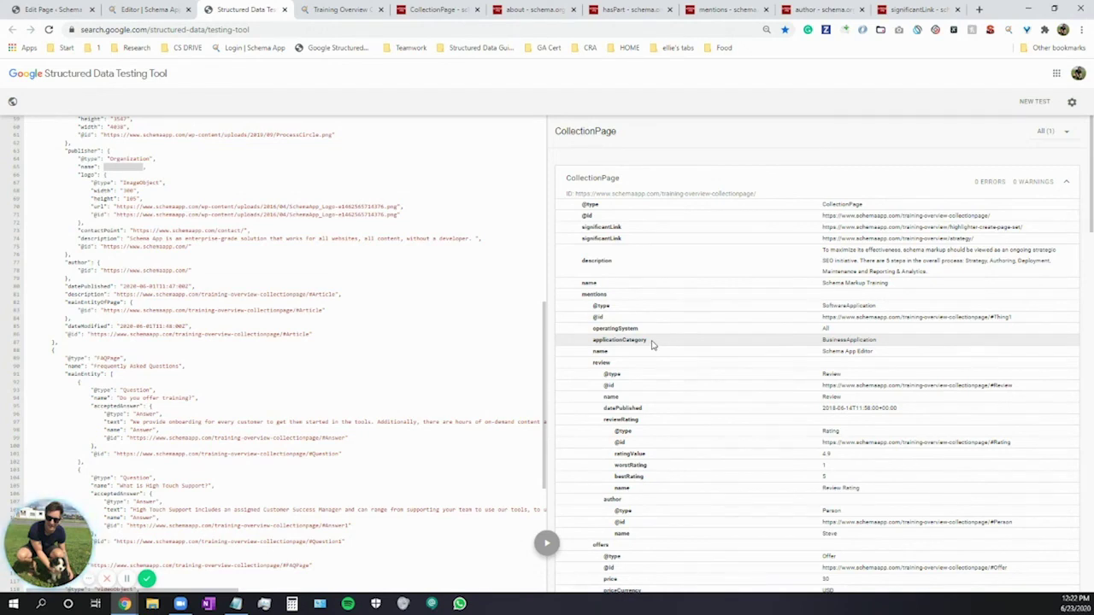
Return to the Schema App editor and close the JSON-LD dialog.
left_click(150, 9)
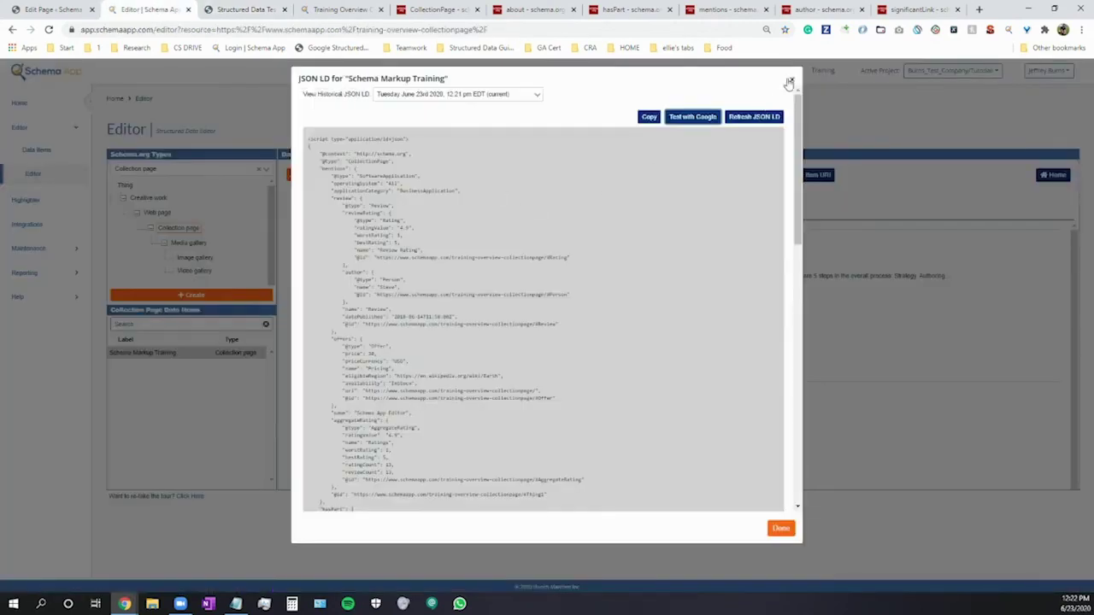
left_click(780, 528)
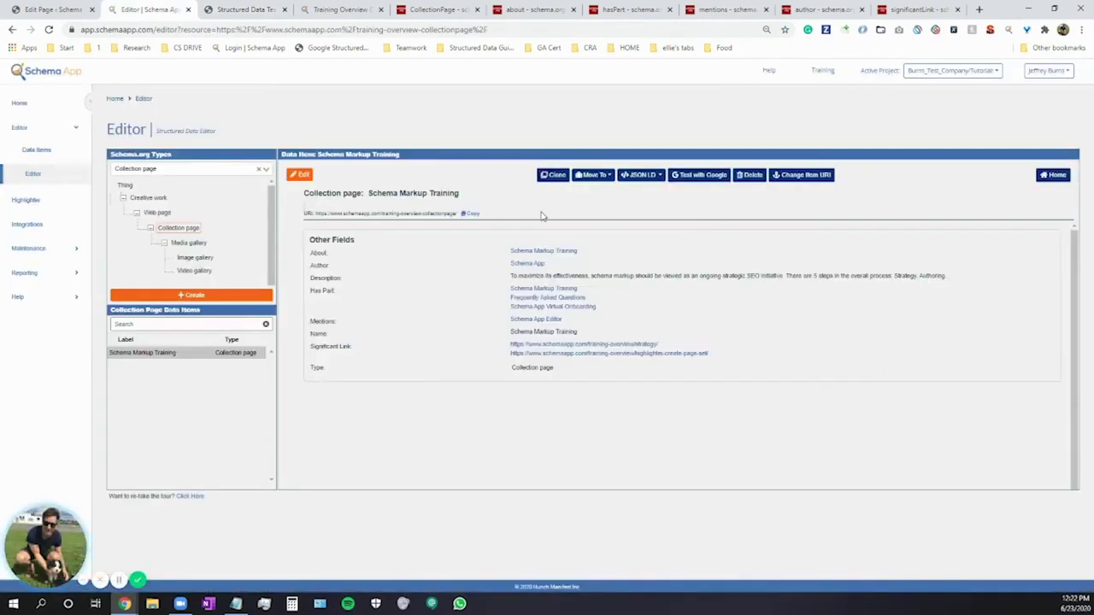